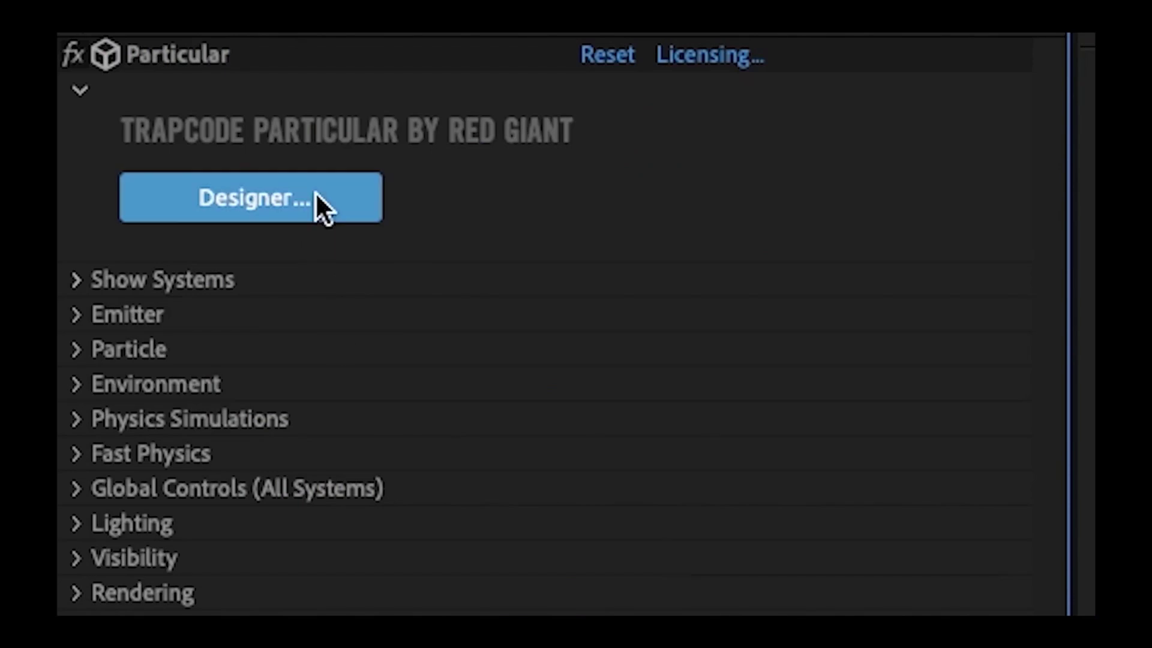
# Open the Particular Designer and preview the Yarn Torus preset from the presets browser.
pyautogui.click(318, 204)
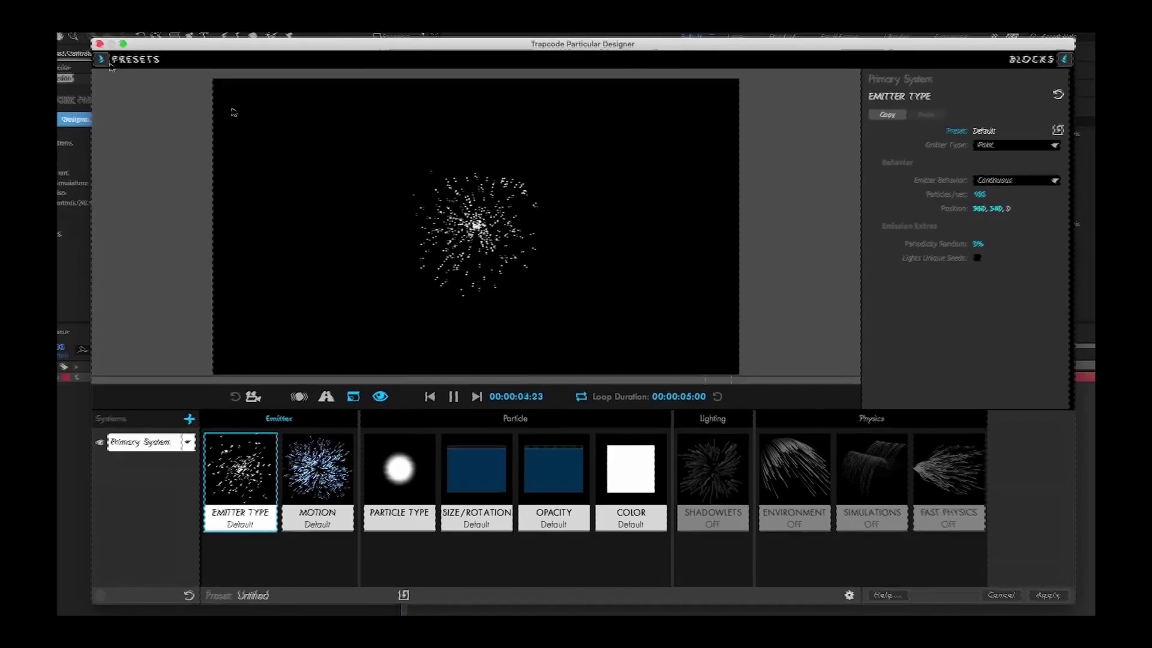
pyautogui.click(115, 44)
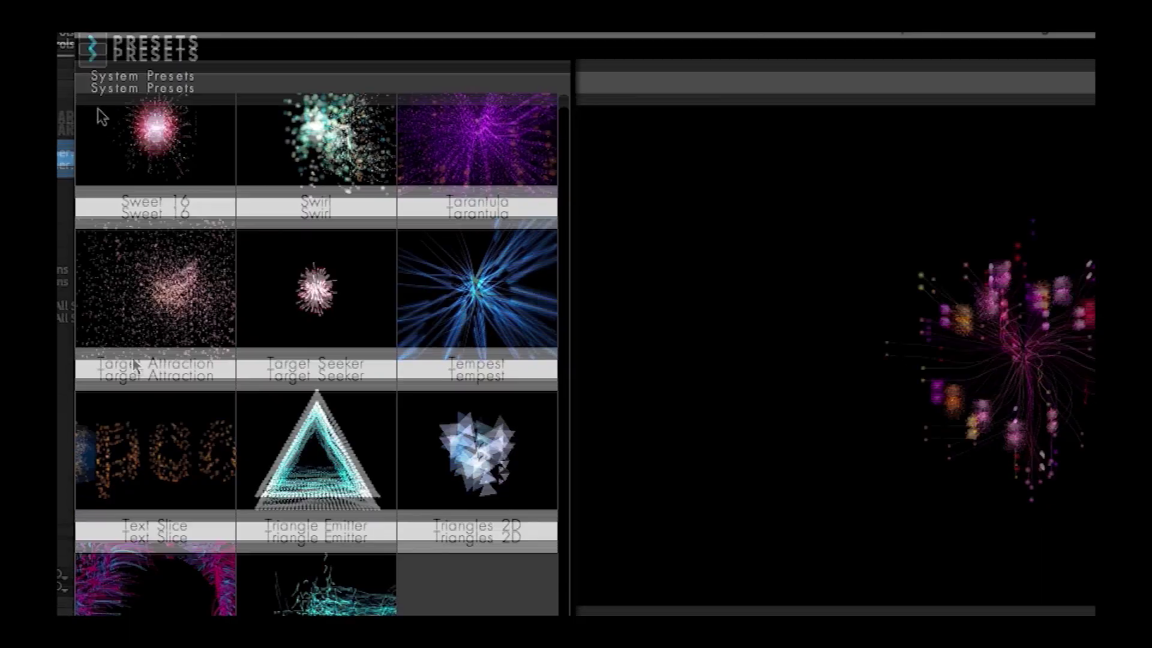
pyautogui.scroll(-3, 135, 540)
pyautogui.click(135, 540)
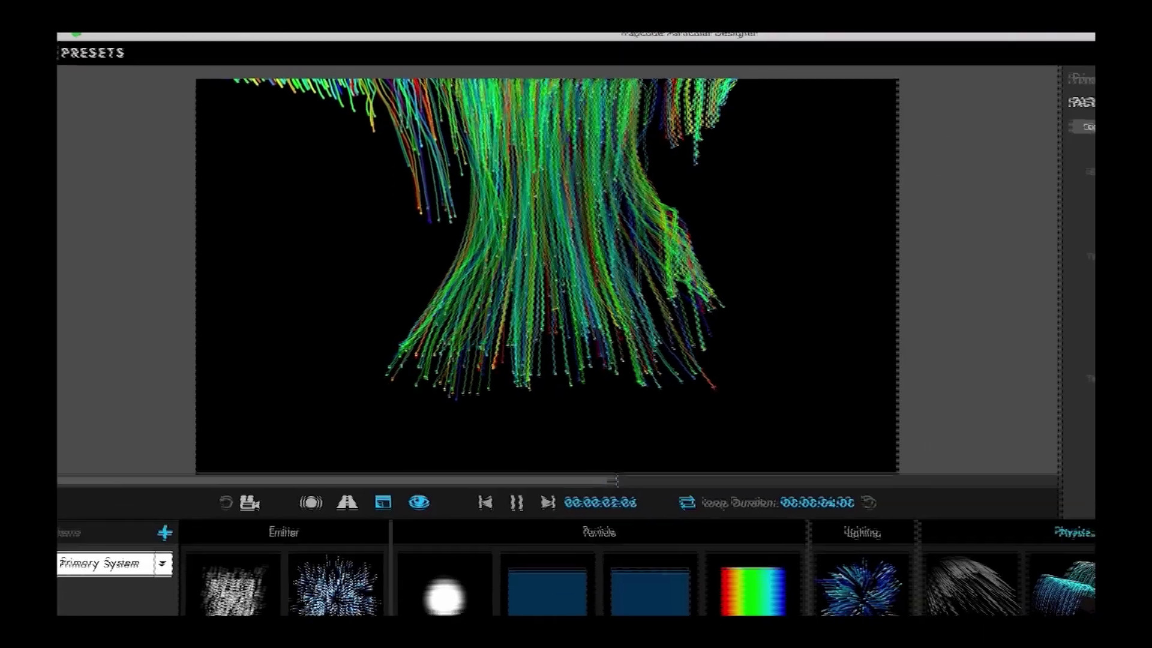
# Enable Flocking in the Physics settings and bring up the Predator/Prey role choices.
pyautogui.click(69, 59)
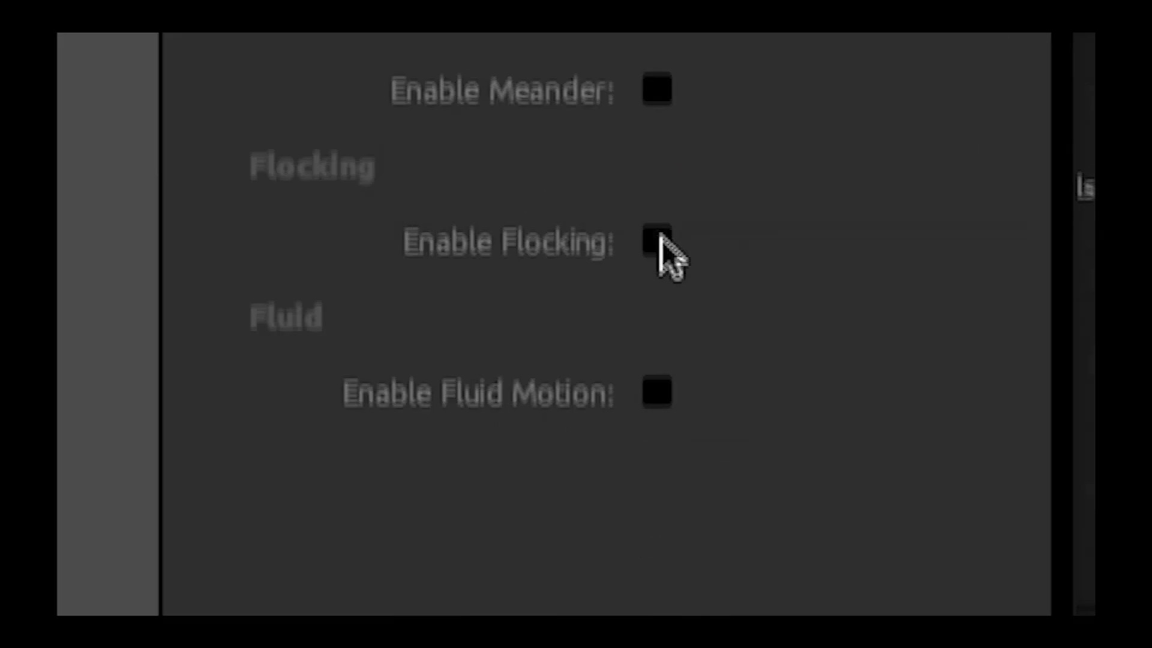
pyautogui.click(660, 240)
pyautogui.click(975, 367)
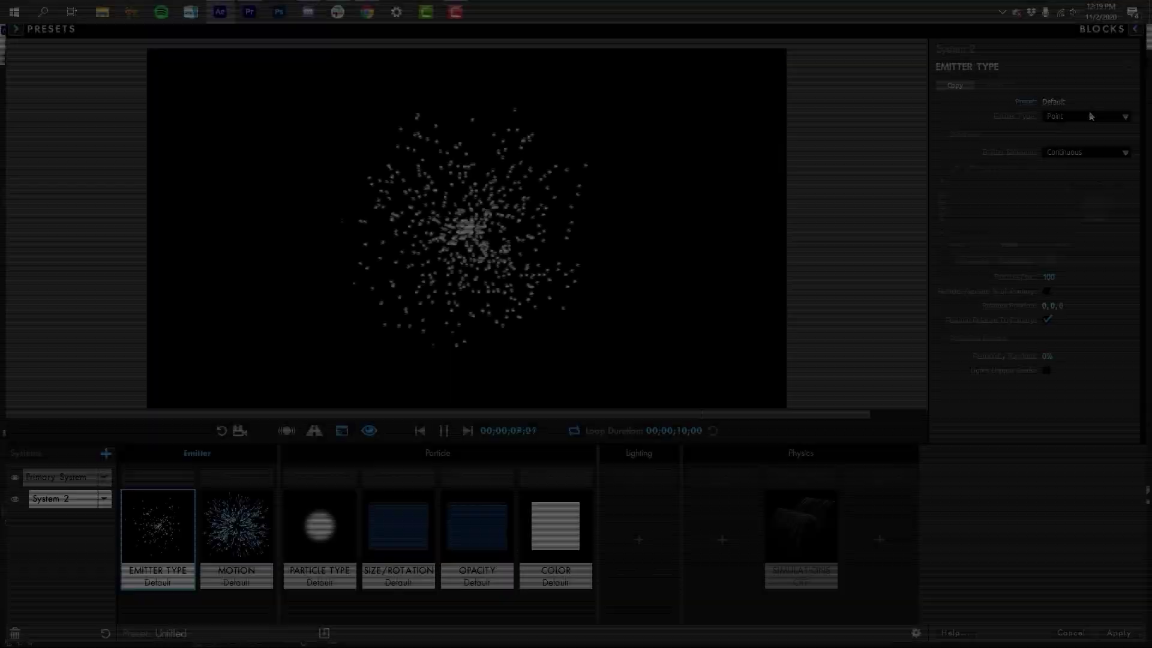
# Set System 2's Emitter Type to Emit from Parent System and apply the design to After Effects.
pyautogui.click(1091, 116)
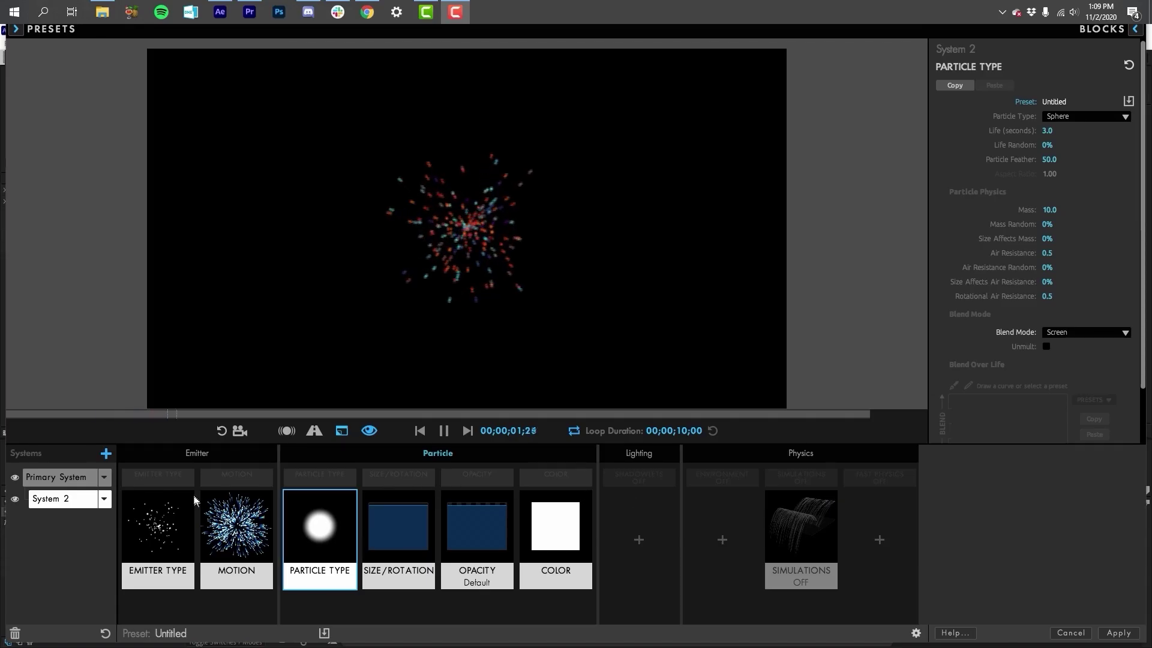
pyautogui.click(188, 510)
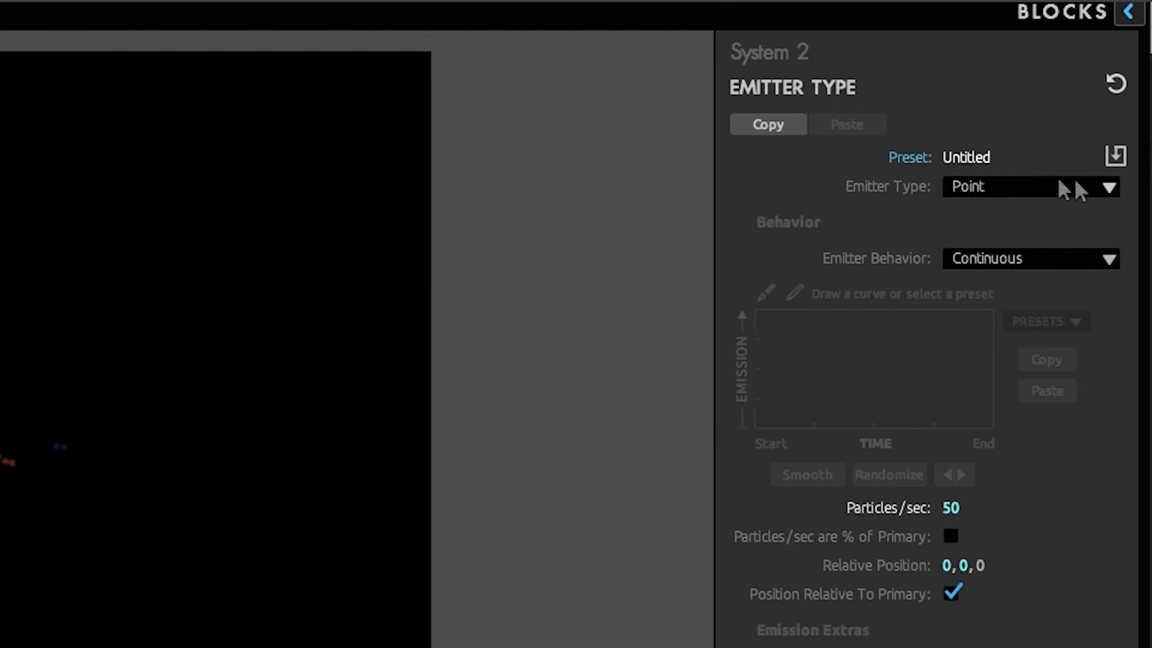
pyautogui.click(1110, 115)
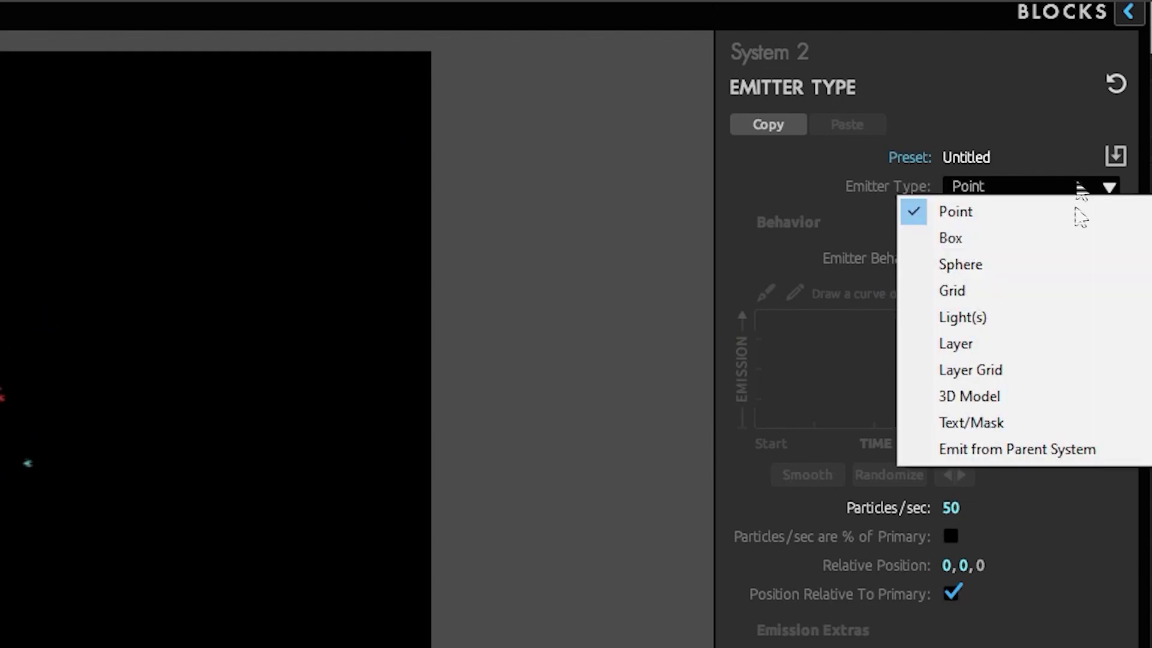
pyautogui.click(1104, 455)
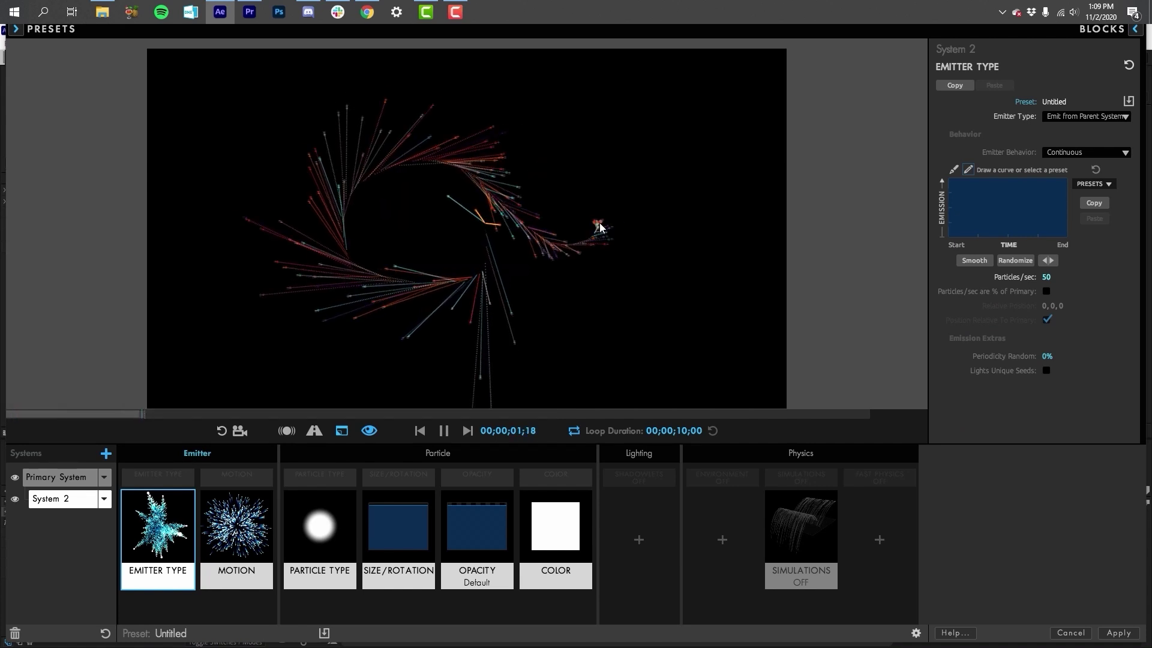
pyautogui.click(1114, 633)
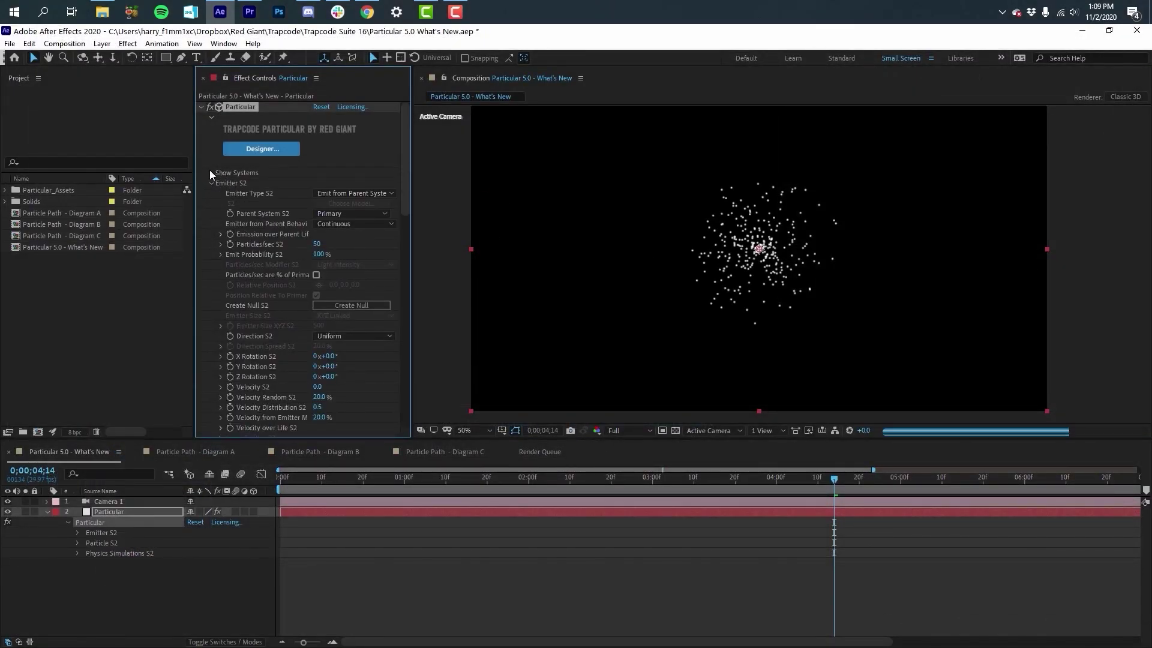
# Add System 2 and set its Emitter Type to Emit from Parent System.
pyautogui.click(211, 174)
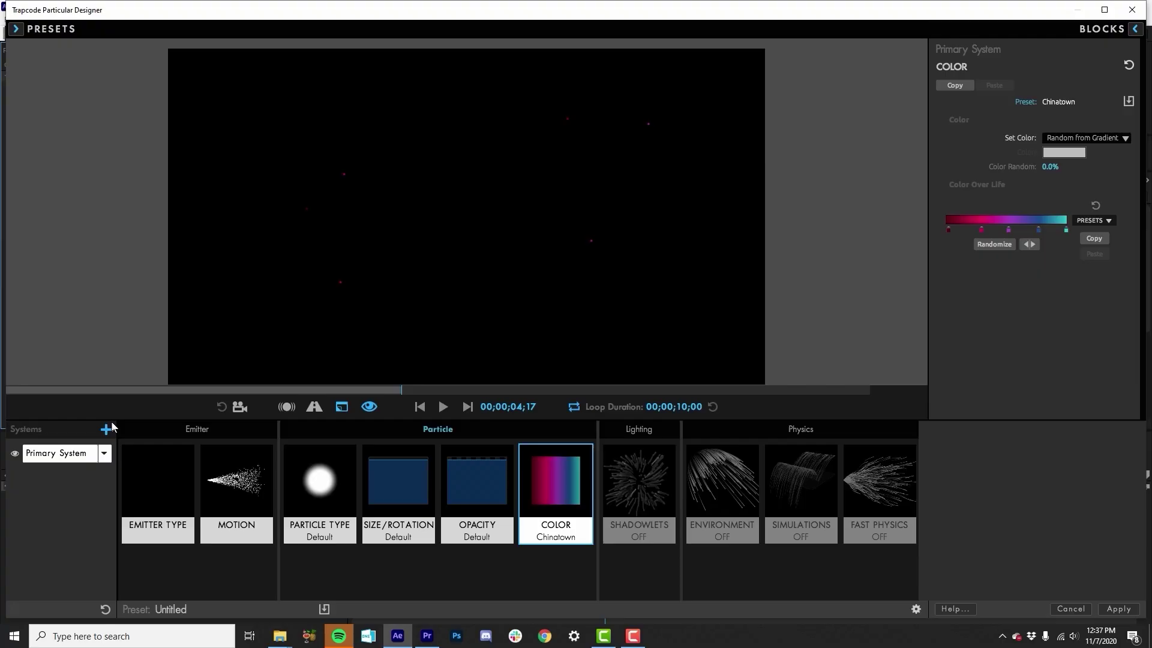
pyautogui.click(105, 430)
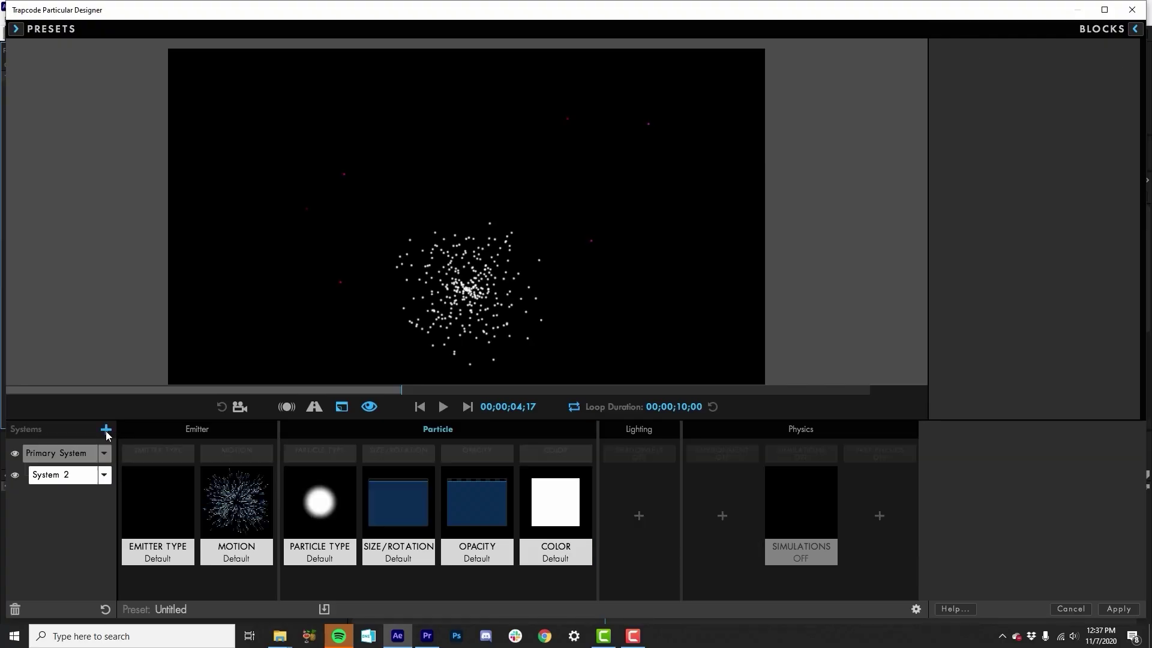
pyautogui.click(159, 516)
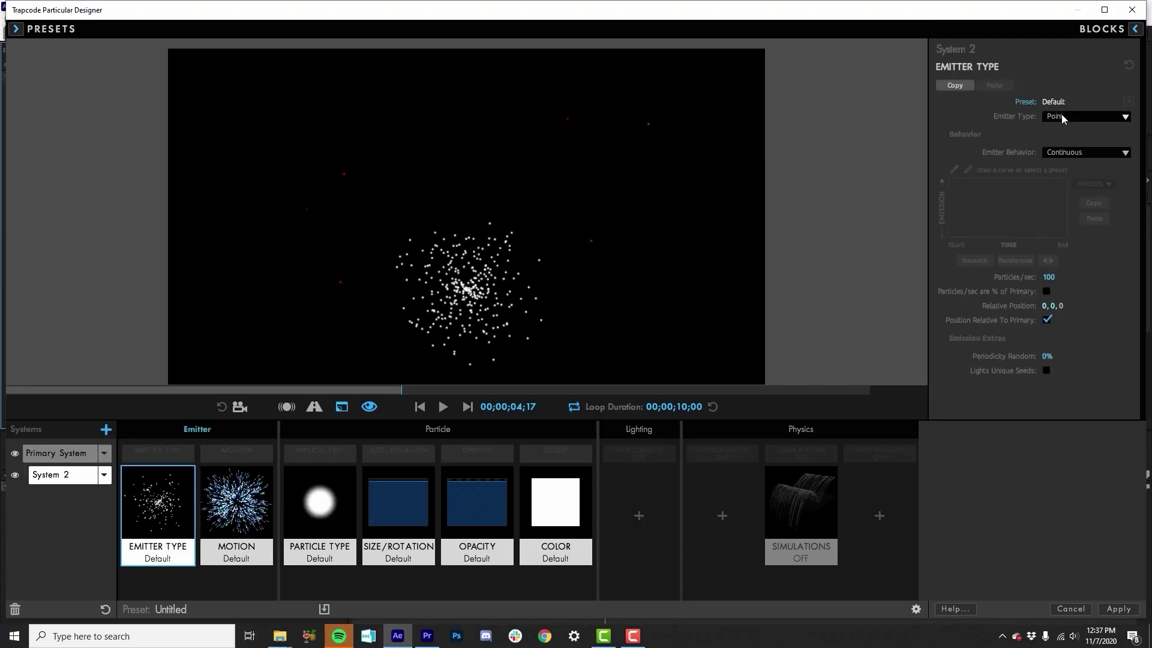
pyautogui.click(1060, 116)
pyautogui.click(1059, 247)
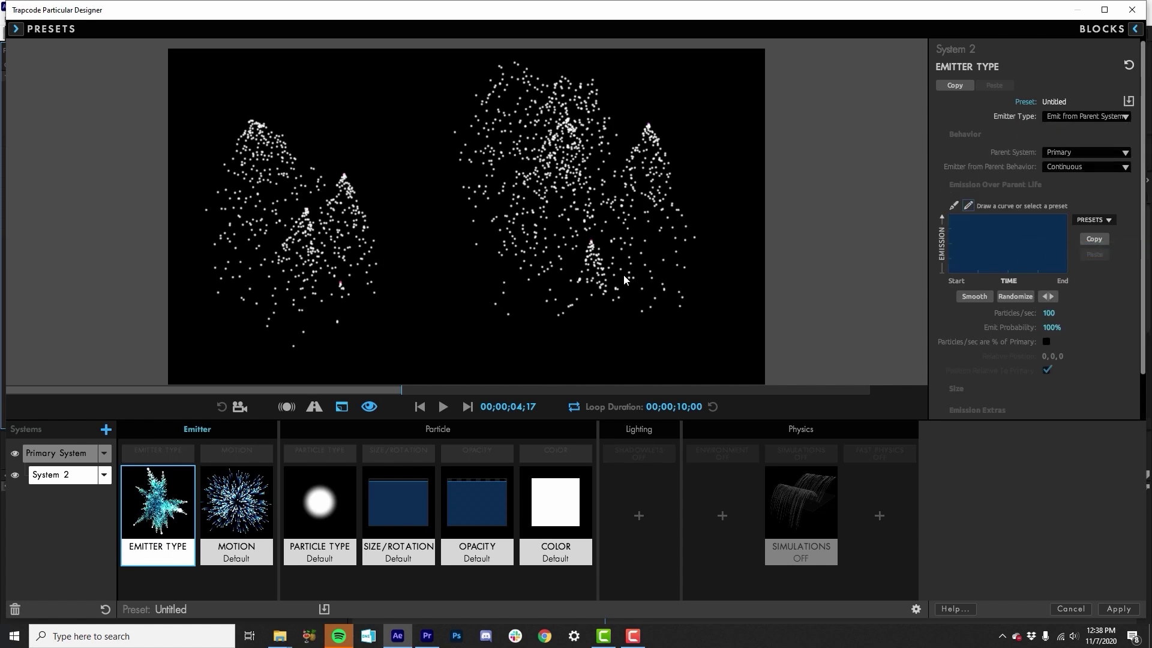
# Give System 2 a velocity of 10 and raise its Color from Parent.
pyautogui.click(227, 502)
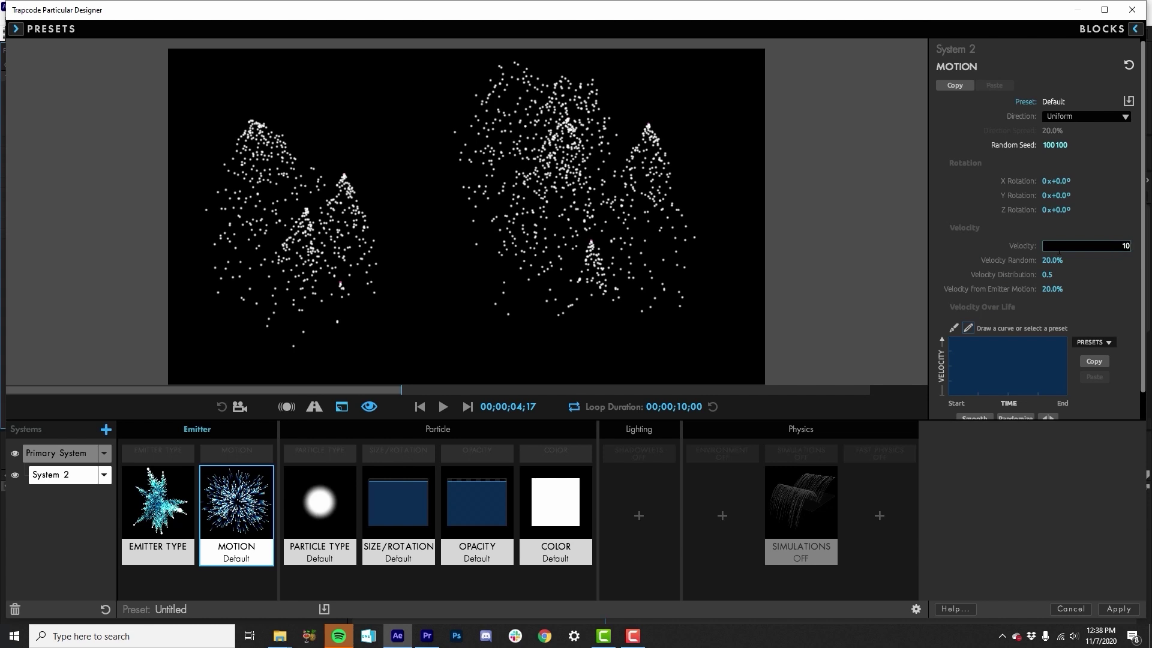
pyautogui.press('Return')
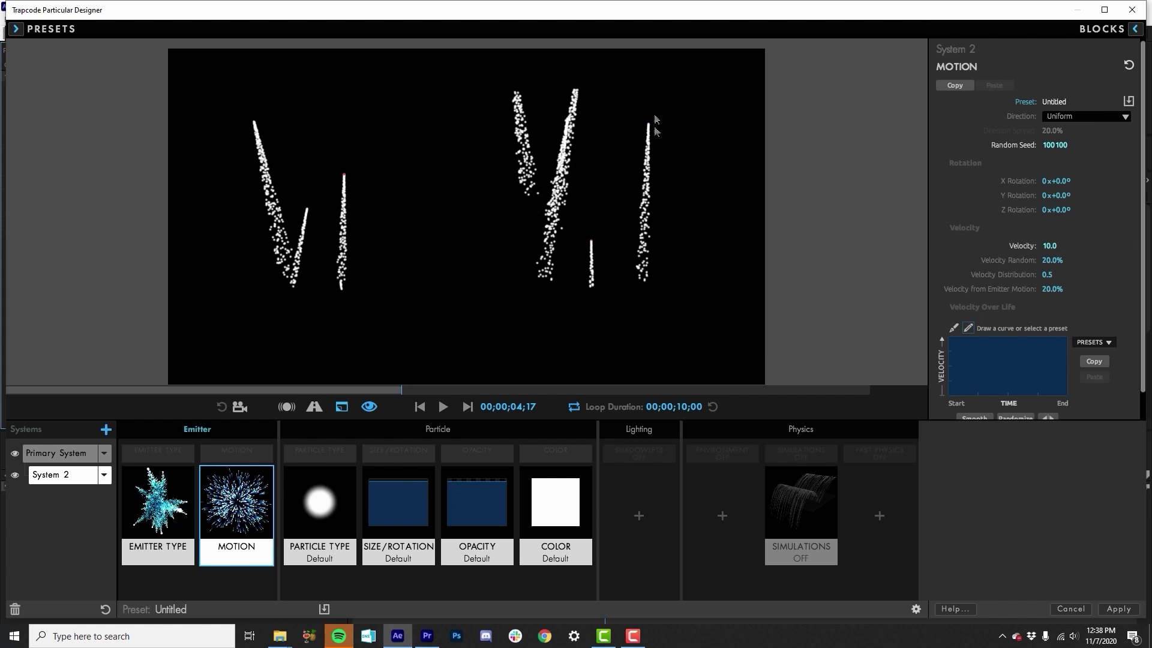
pyautogui.click(559, 502)
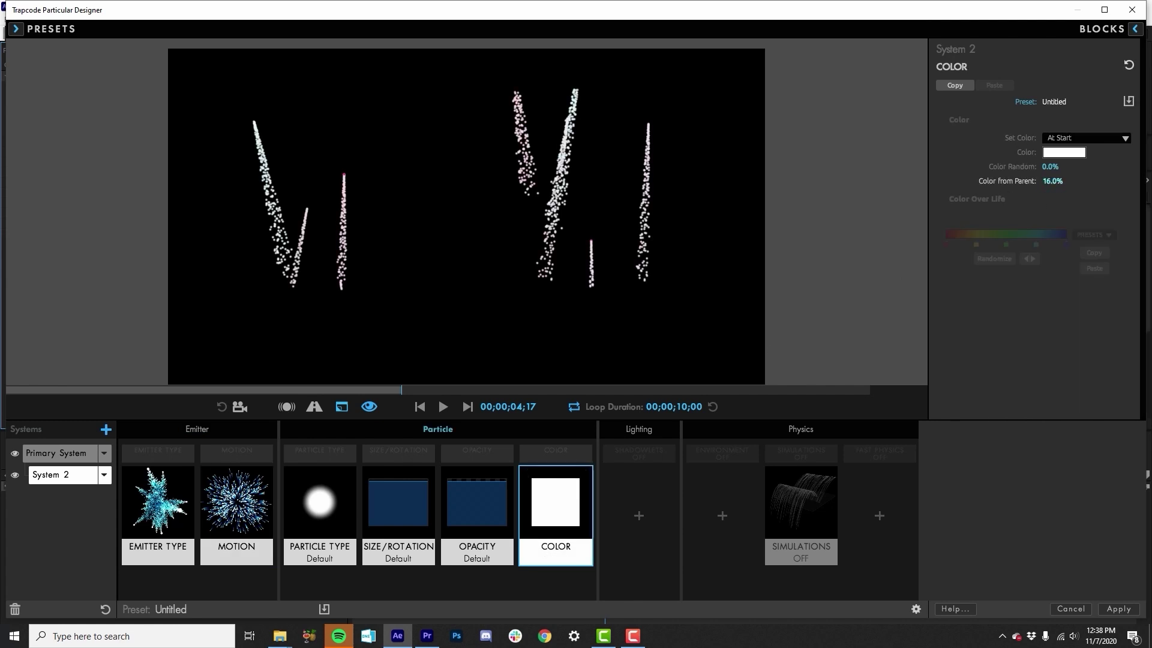
pyautogui.moveTo(1052, 181); pyautogui.dragTo(1096, 181)
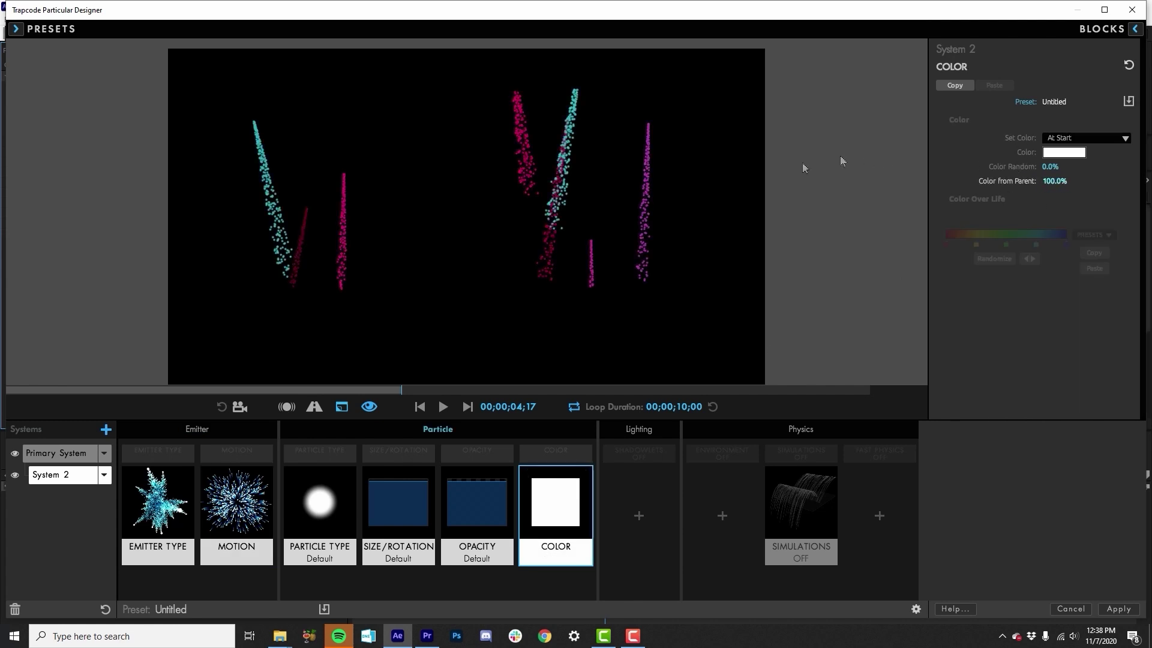
# Set System 2's Blend Mode to Screen and pick a shrinking Size Over Life preset.
pyautogui.click(318, 509)
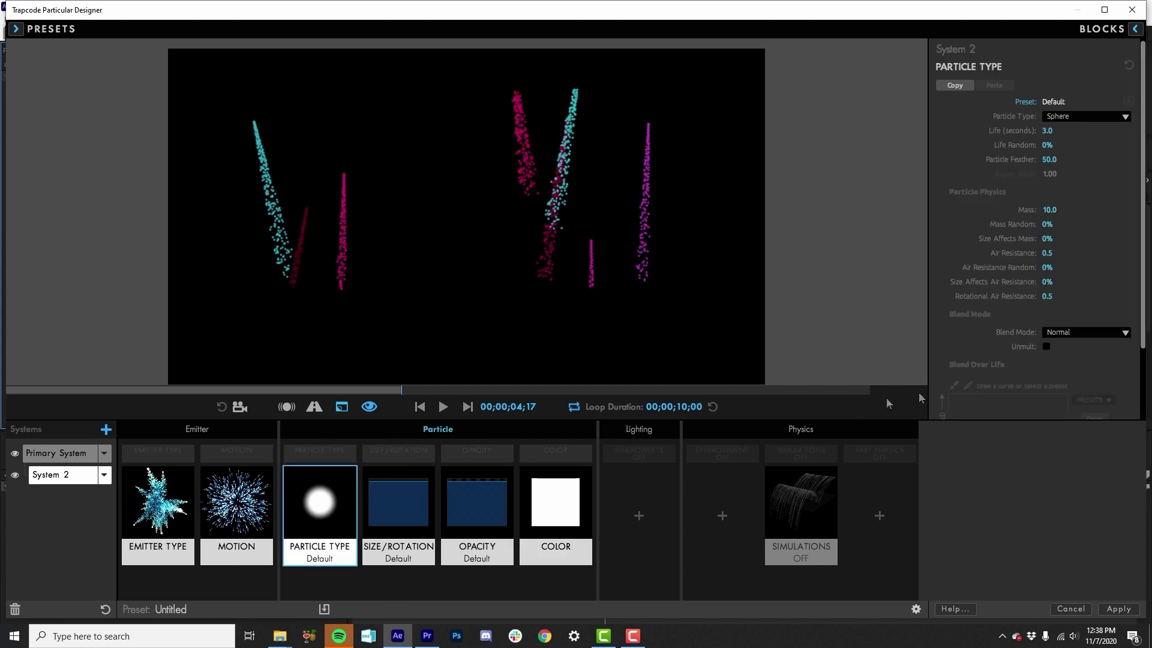
pyautogui.click(1068, 333)
pyautogui.click(1056, 373)
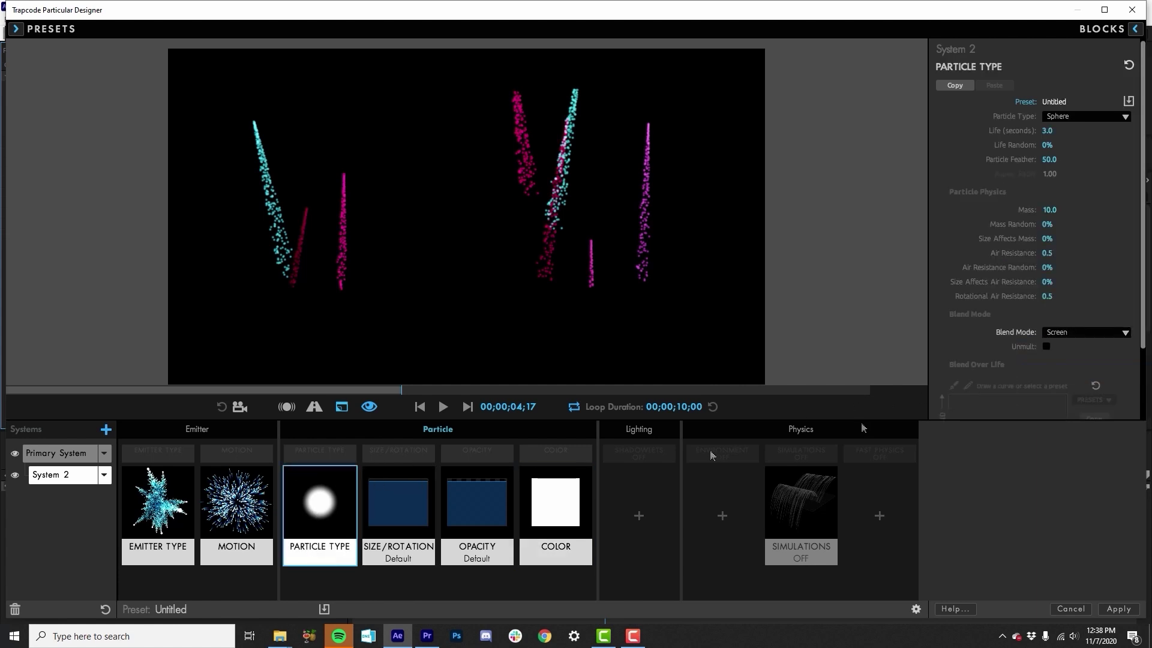
pyautogui.click(410, 501)
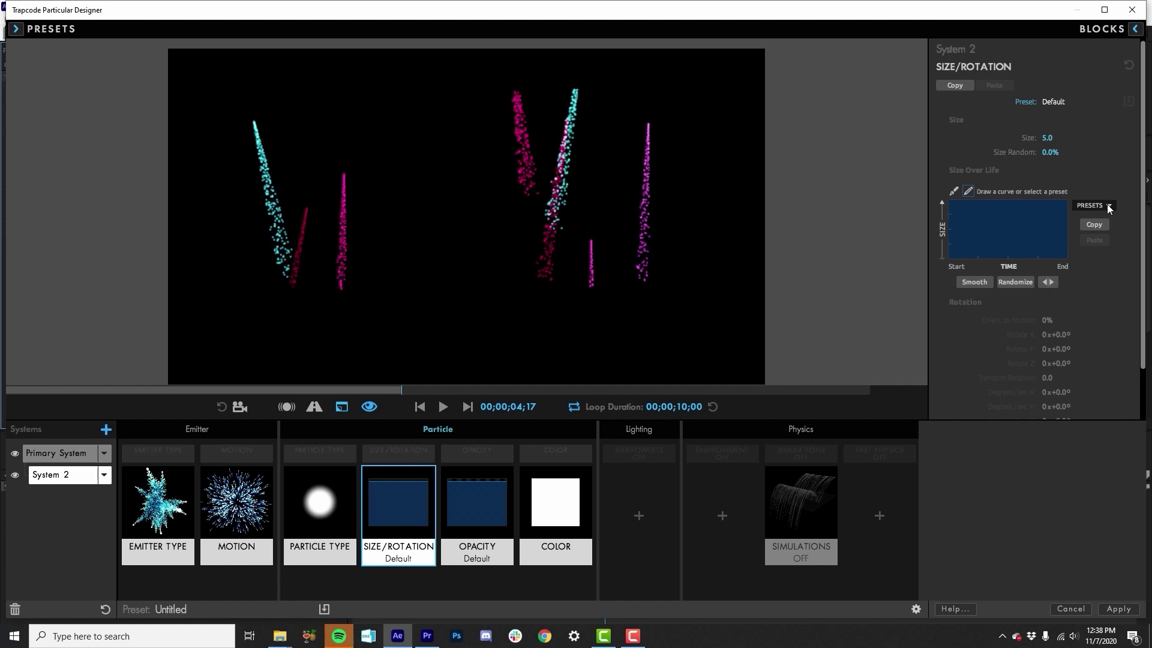
pyautogui.click(1094, 232)
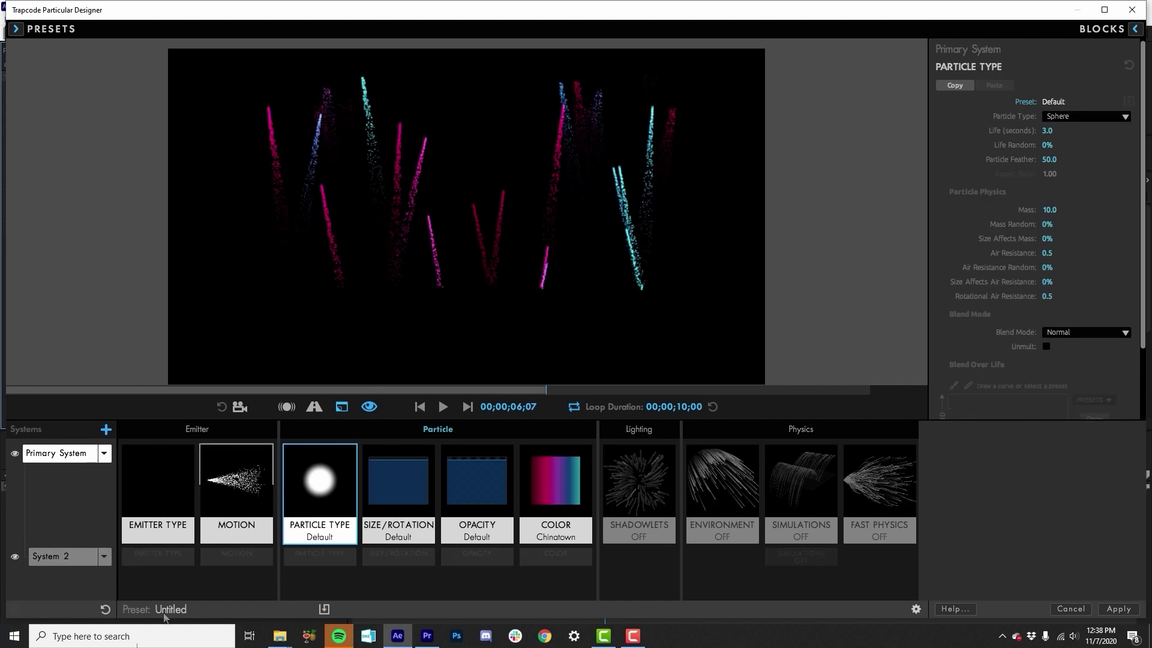
# Add System 3 and make it emit from the Primary system.
pyautogui.click(106, 430)
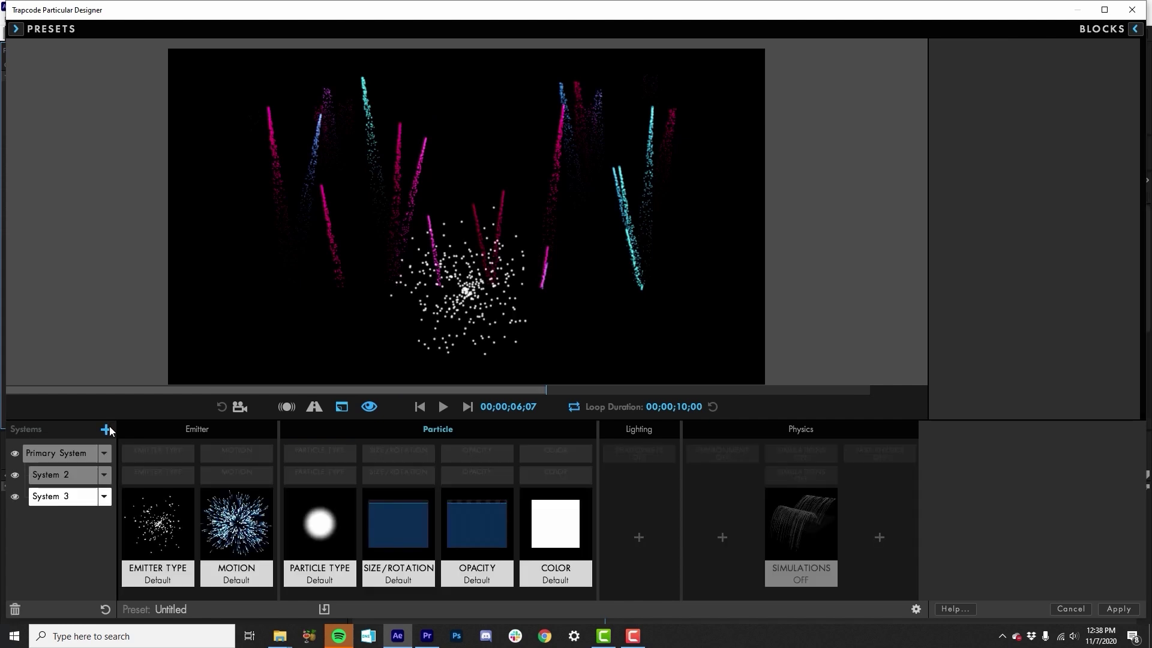
pyautogui.click(153, 515)
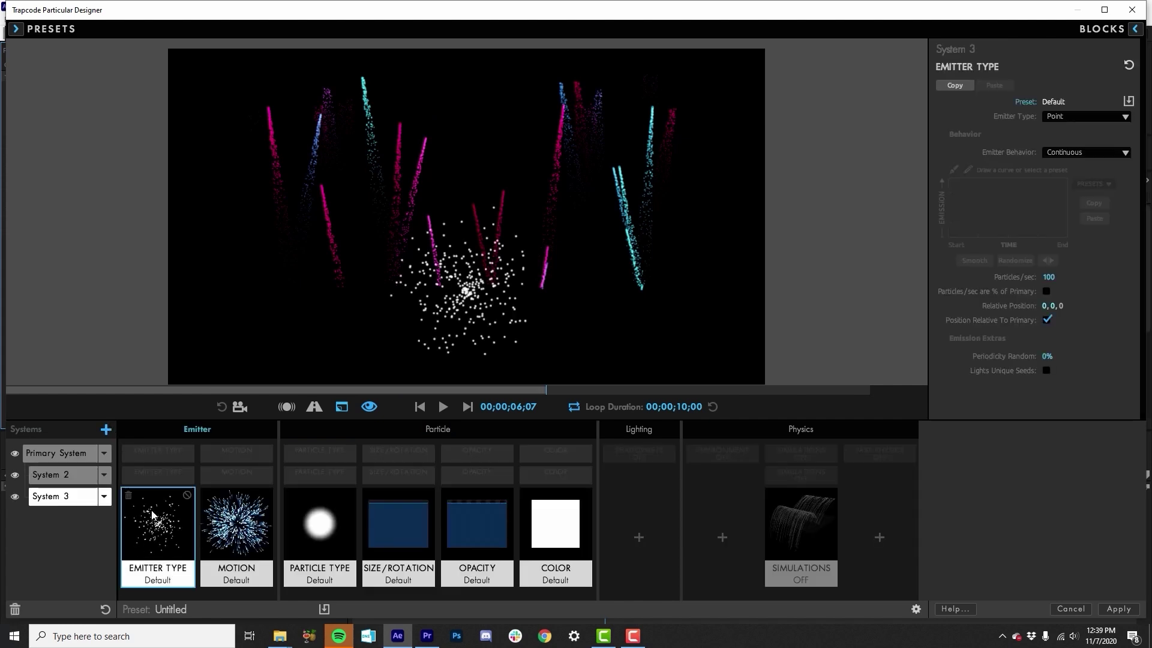
pyautogui.click(1073, 117)
pyautogui.click(1070, 248)
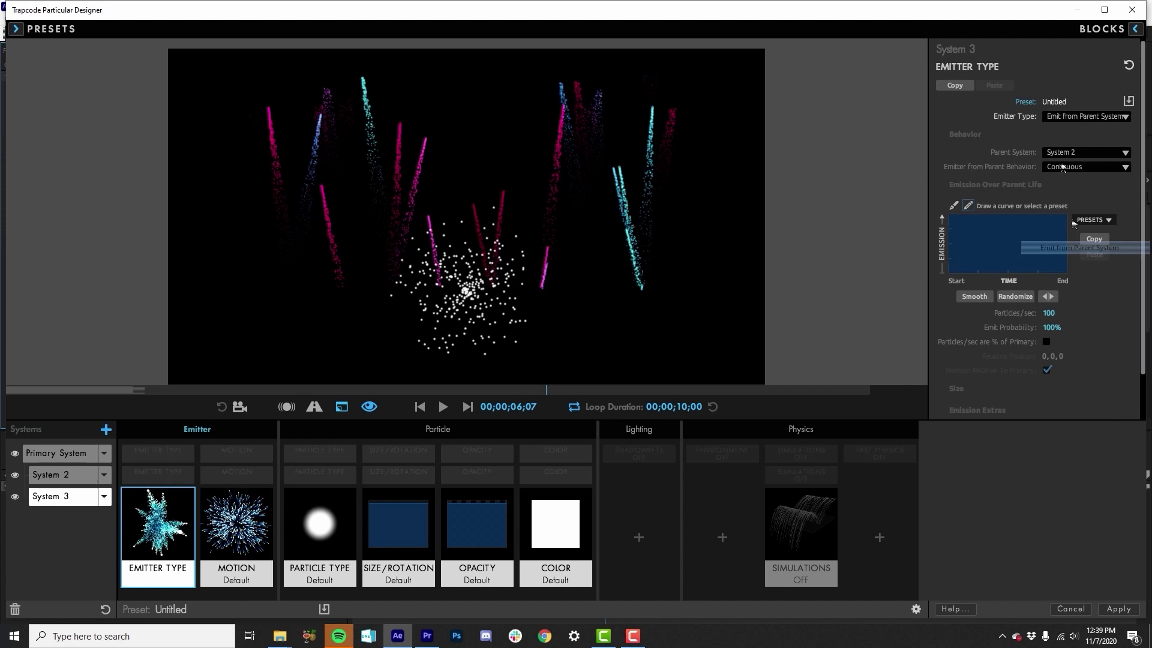
pyautogui.click(1071, 165)
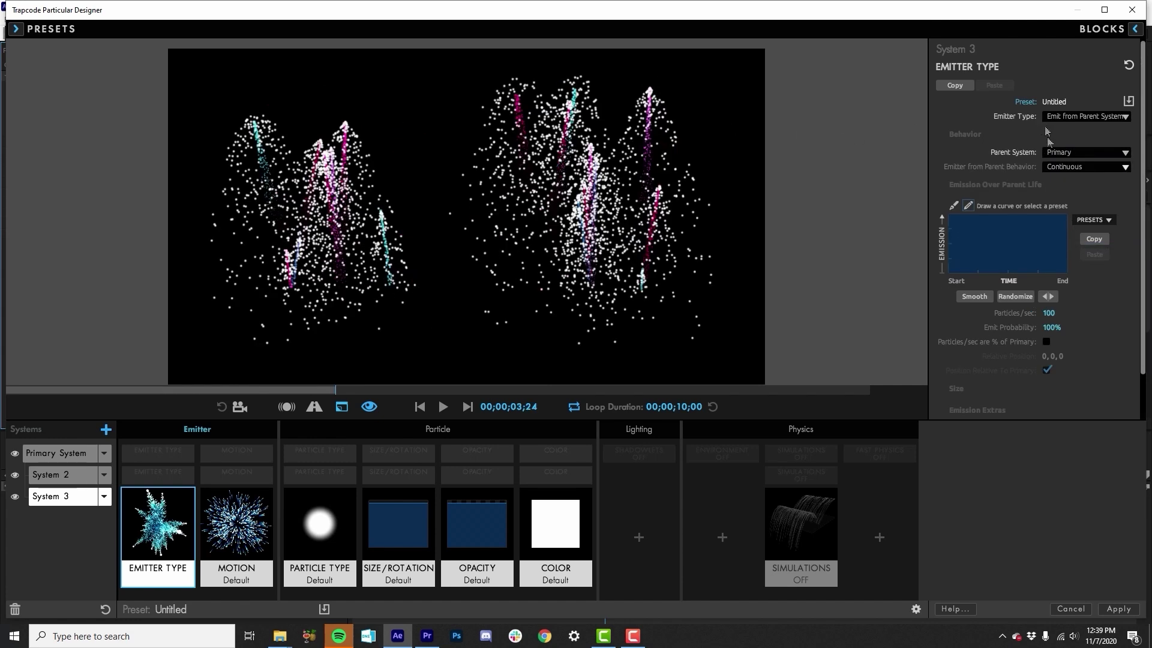
# Set System 3 to emit At Parent End of Life and play the fireworks preview.
pyautogui.click(1064, 168)
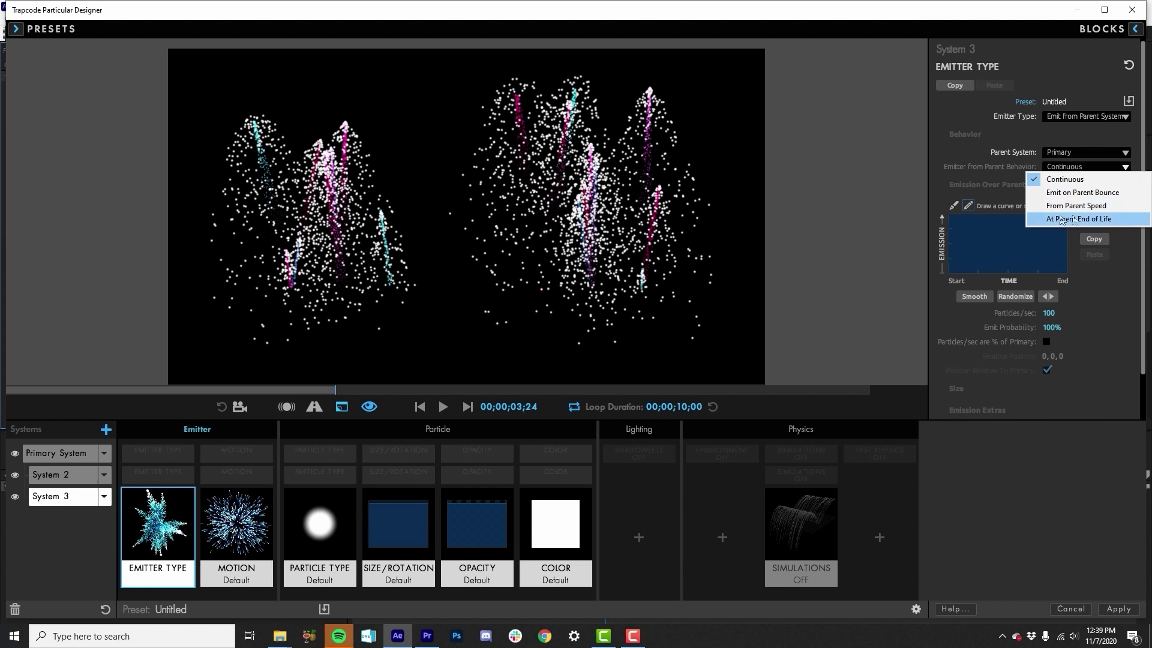
pyautogui.click(1112, 220)
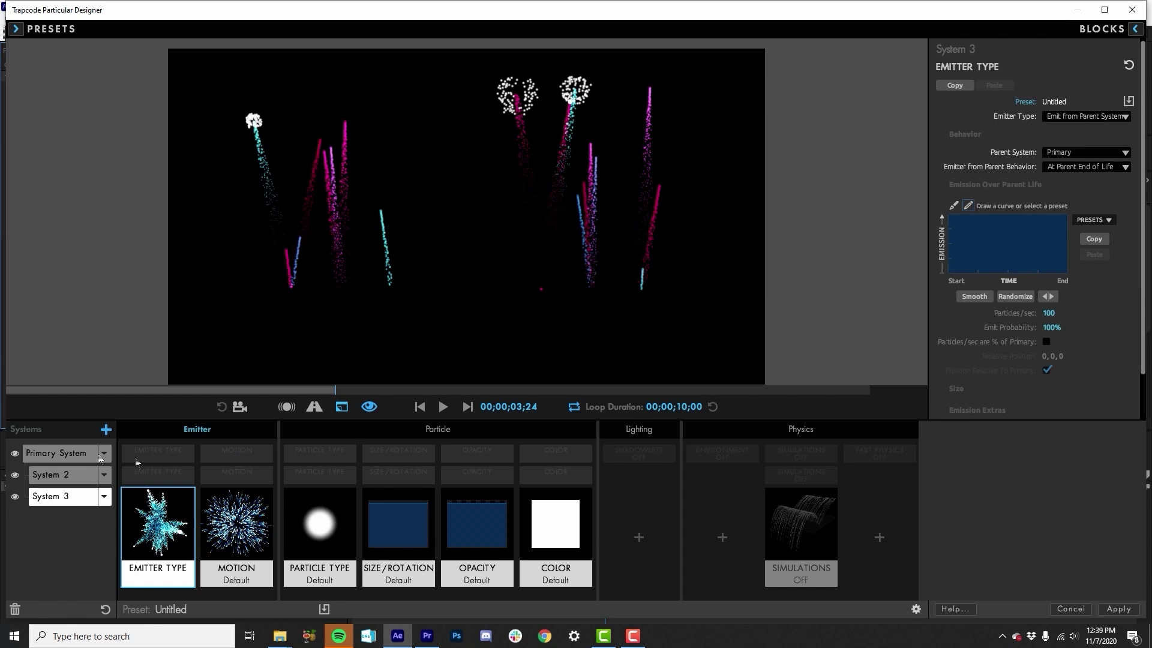
pyautogui.press('space')
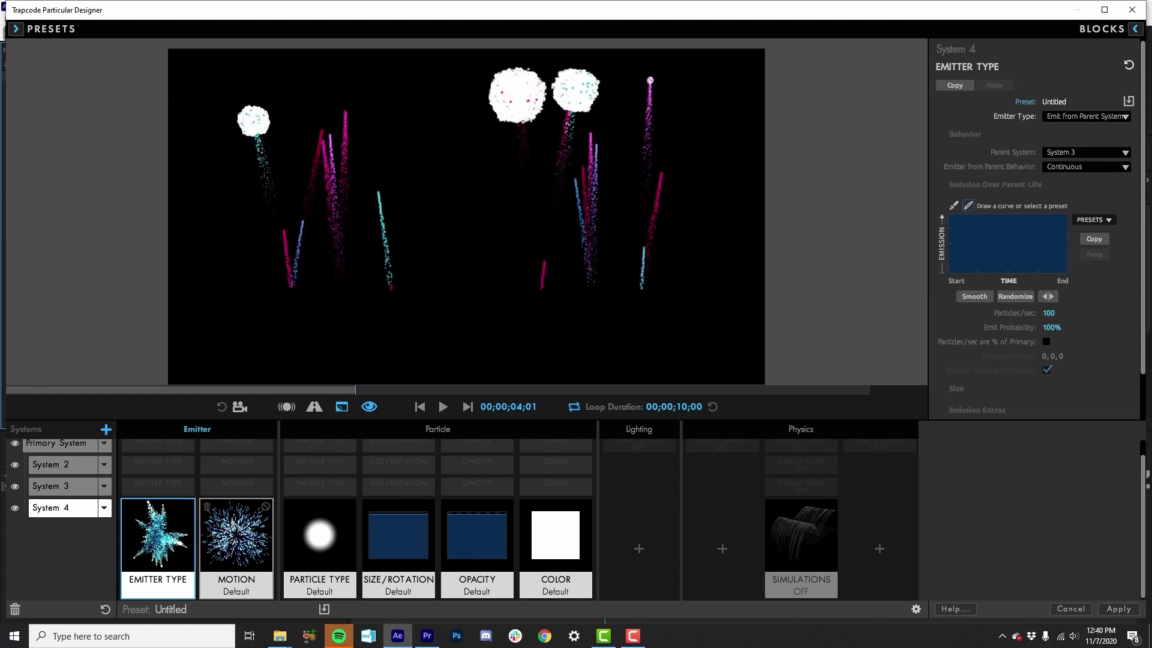
# Raise System 4's Color from Parent and switch its Blend Mode to Screen.
pyautogui.click(556, 537)
pyautogui.moveTo(1059, 181); pyautogui.dragTo(1092, 180)
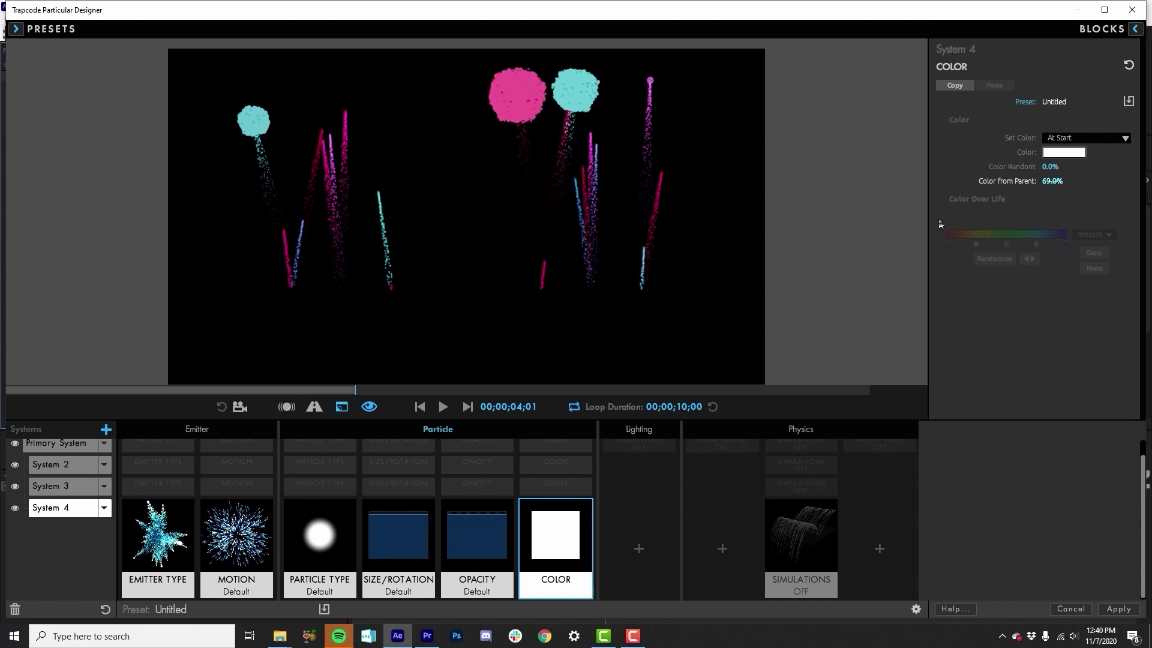
pyautogui.click(214, 528)
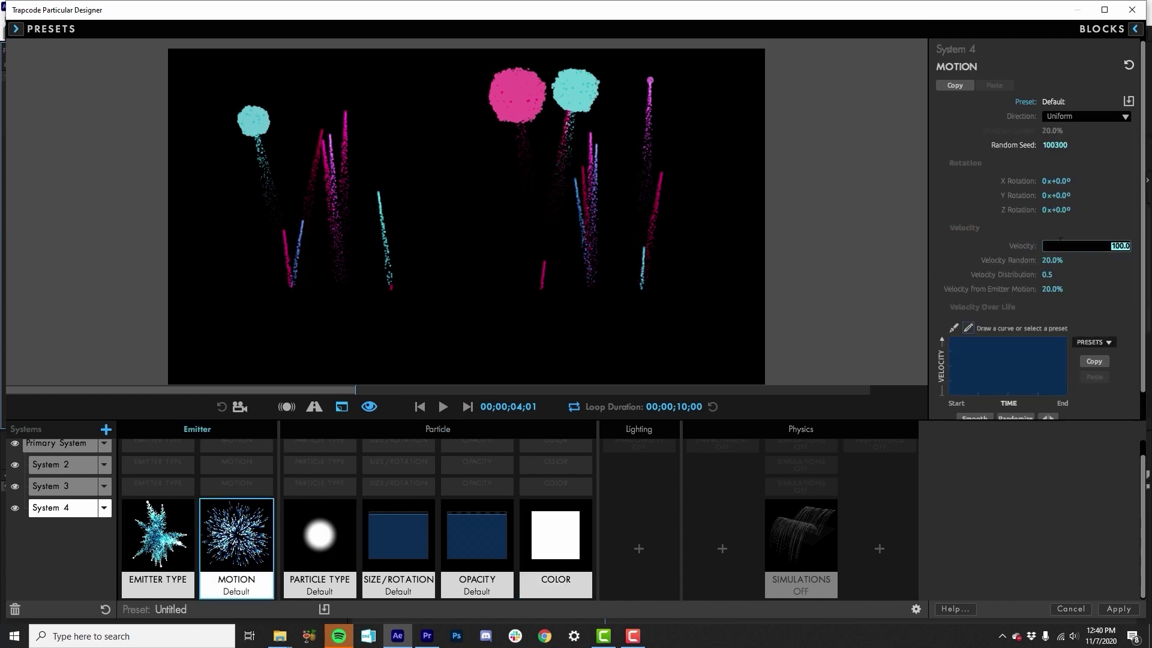
pyautogui.click(314, 541)
pyautogui.click(1084, 334)
pyautogui.click(1071, 362)
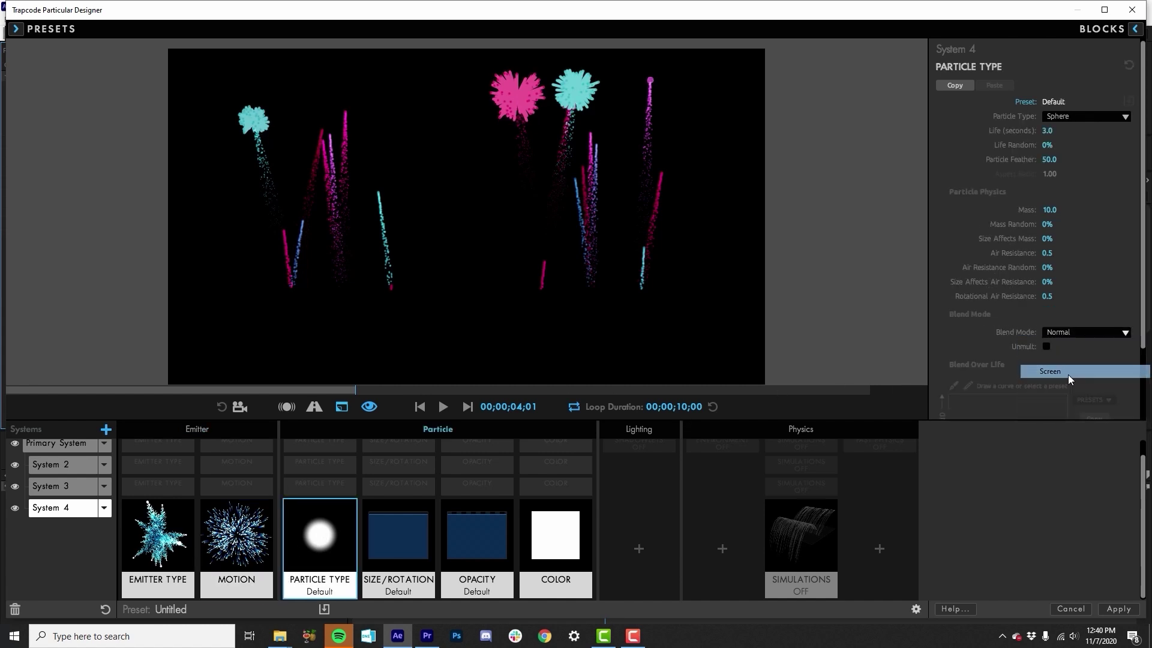
# Set System 4's particle Size to 1 and restart the preview.
pyautogui.click(415, 527)
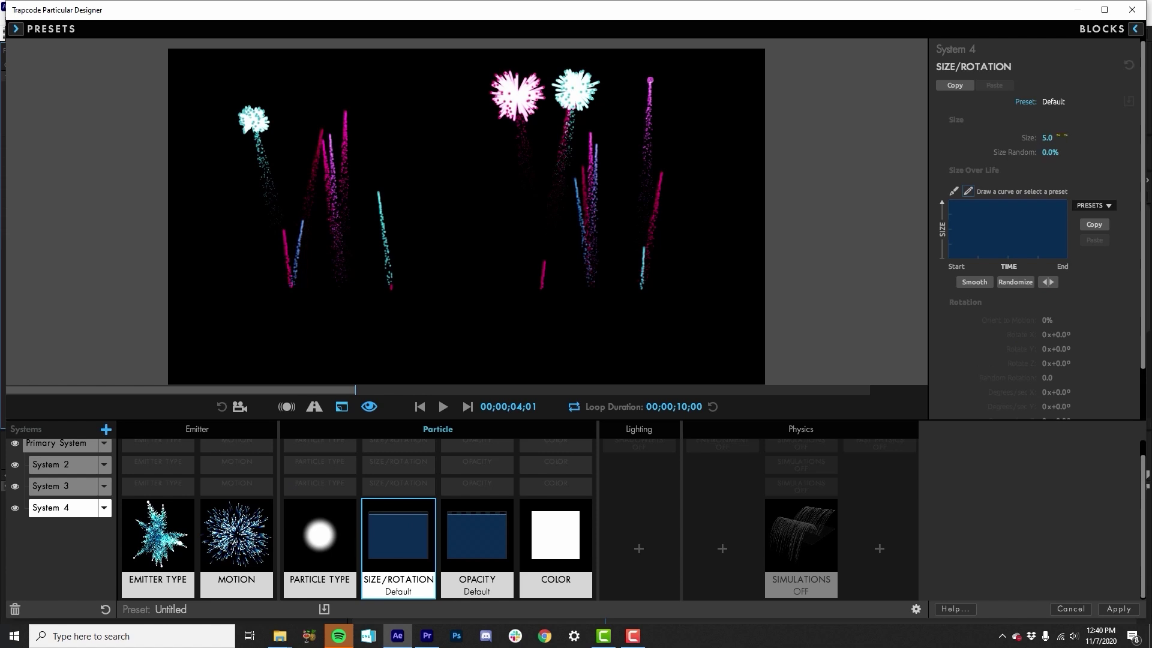
pyautogui.write('1')
pyautogui.press('Return')
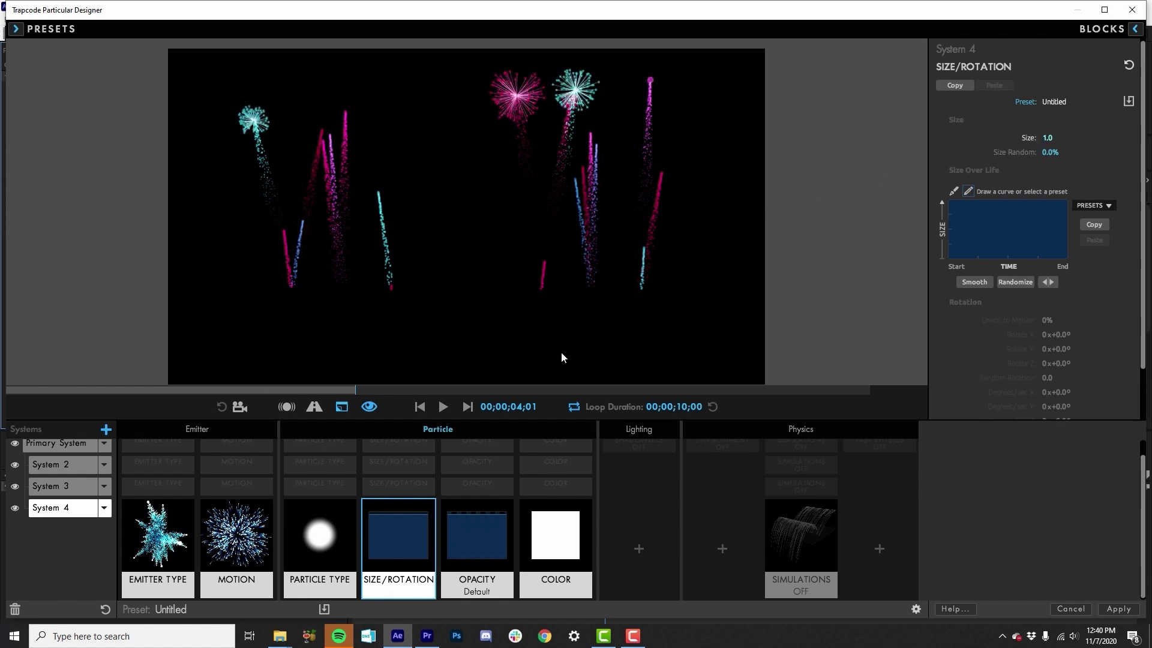
pyautogui.click(420, 408)
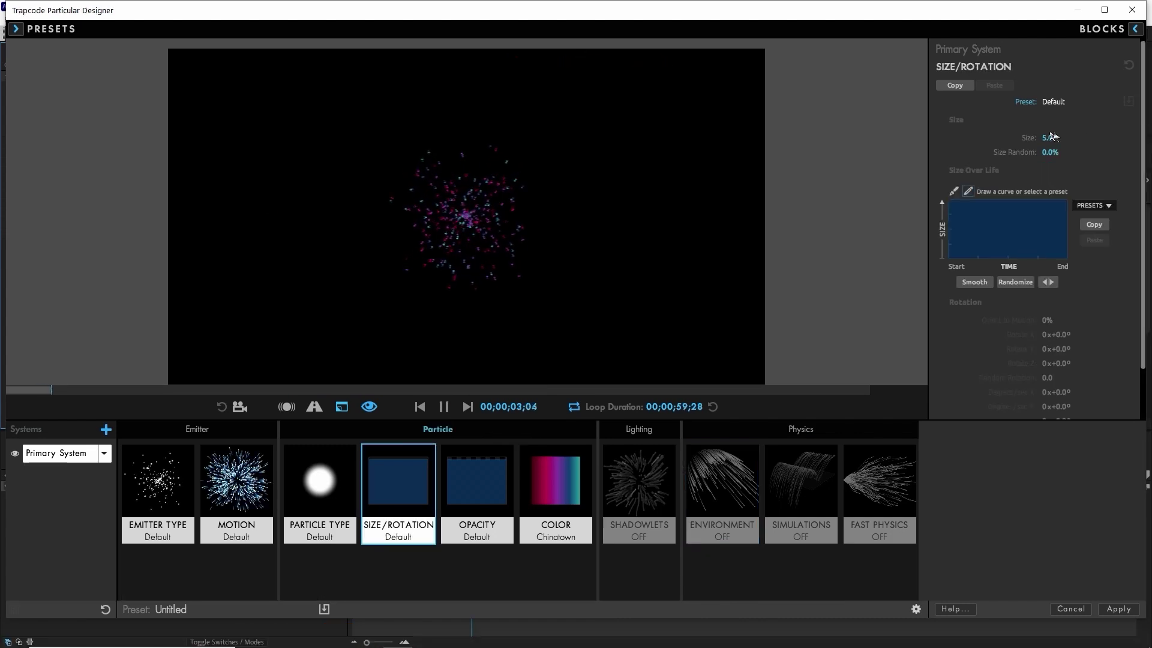
# Scrub the Primary System's particle Size to 30 and apply a ramp-down Size Over Life preset.
pyautogui.moveTo(1047, 137); pyautogui.dragTo(1077, 137)
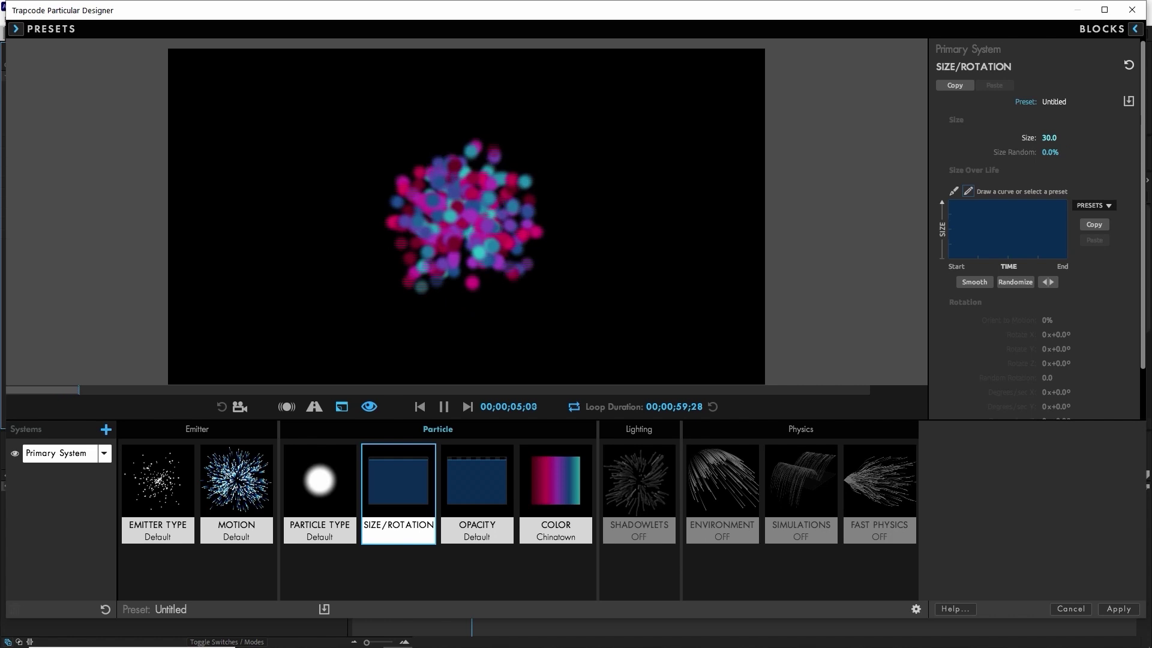
pyautogui.click(1095, 204)
pyautogui.click(1095, 238)
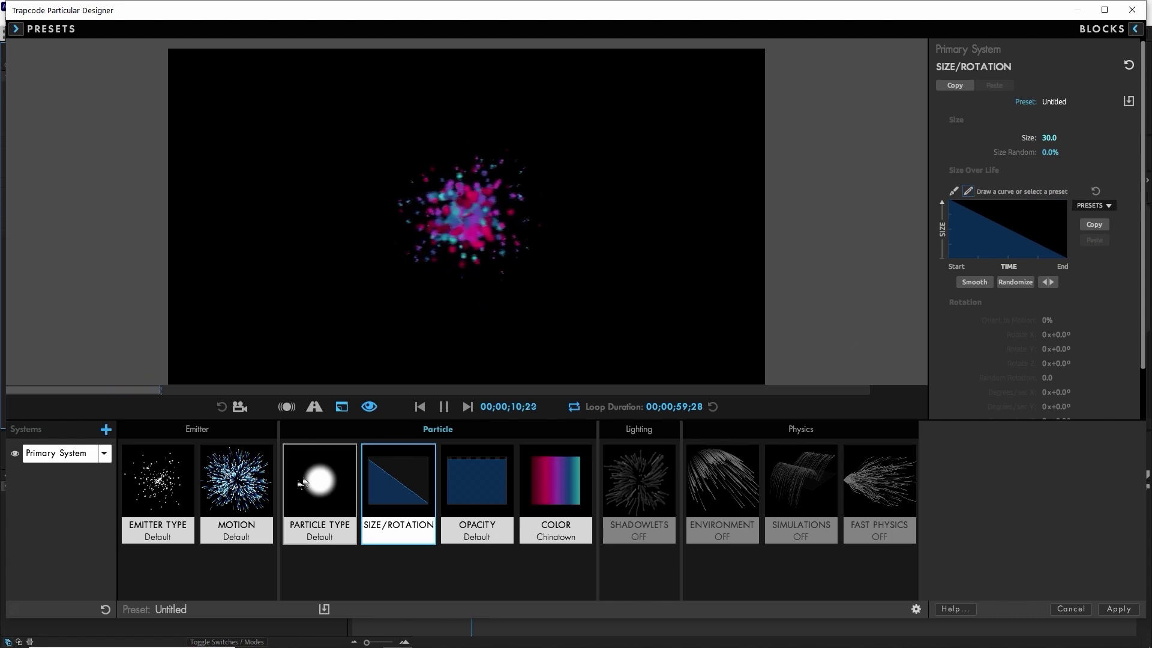
pyautogui.click(319, 486)
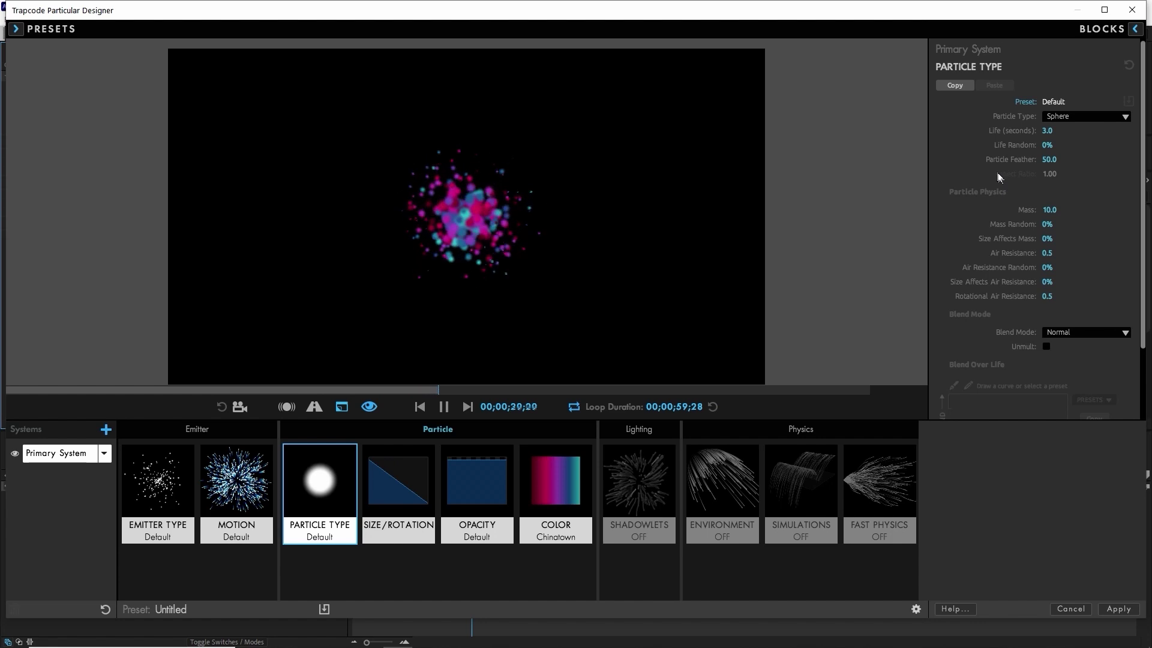
# Set the Primary System's particle Mass to 100 and add System 2.
pyautogui.moveTo(1056, 210); pyautogui.dragTo(1080, 210)
pyautogui.click(1051, 210)
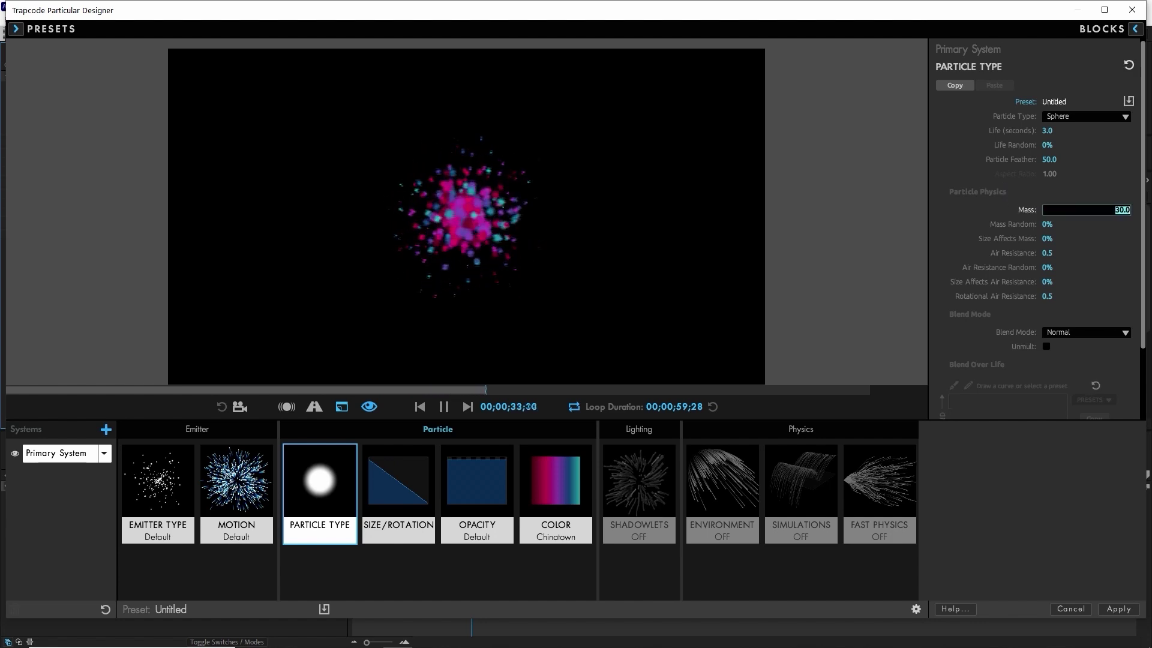
pyautogui.write('100')
pyautogui.press('Return')
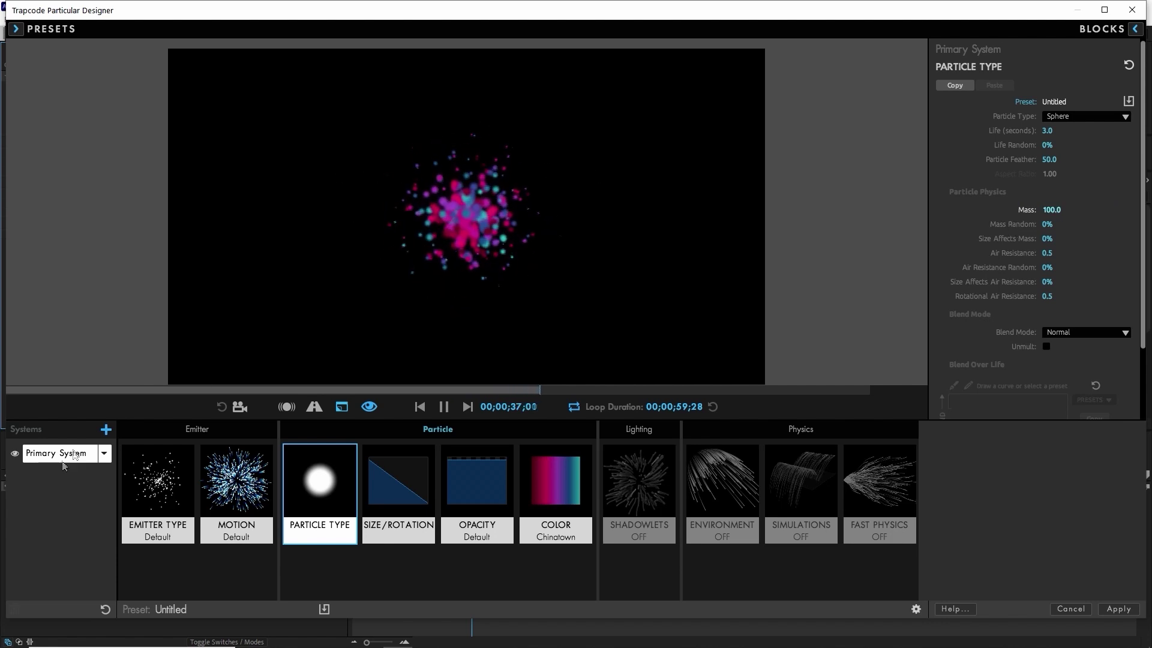
pyautogui.click(106, 430)
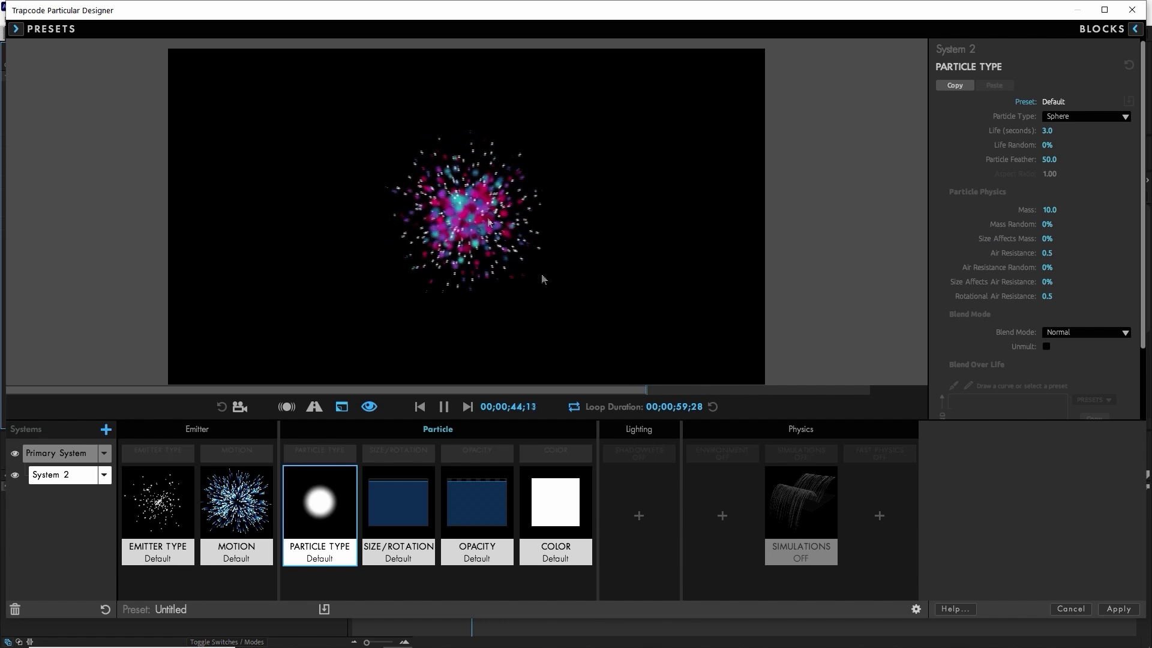
# Scrub the Primary System's Environment Wind X up to about 292, pausing the preview.
pyautogui.click(724, 454)
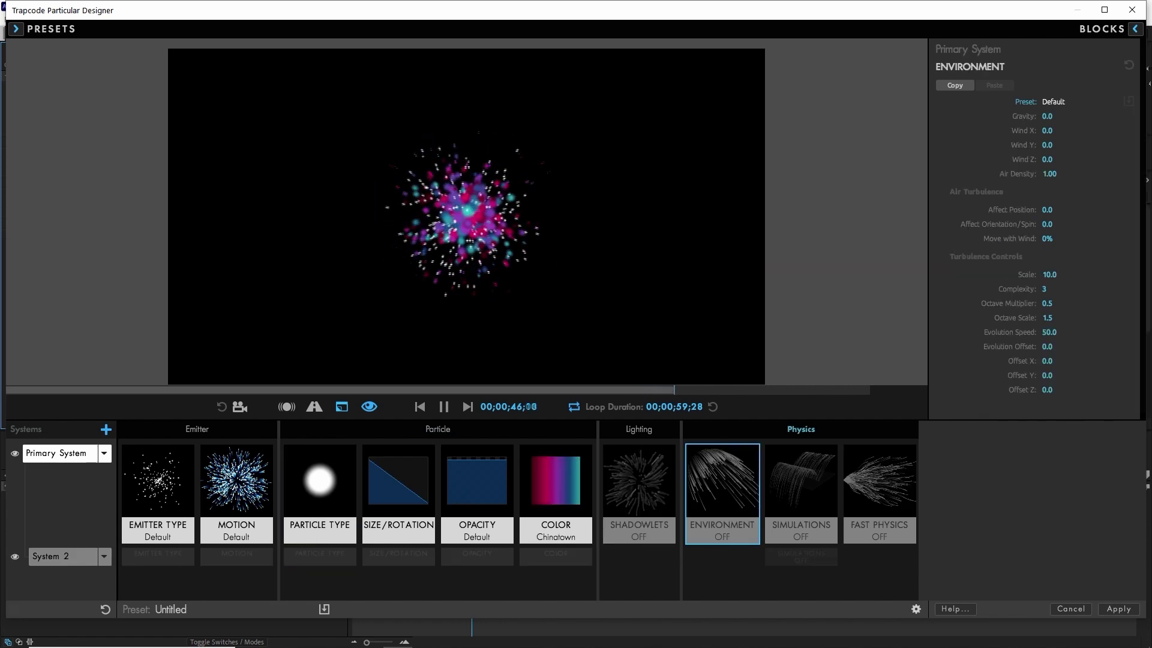
pyautogui.moveTo(1047, 130); pyautogui.dragTo(1080, 130)
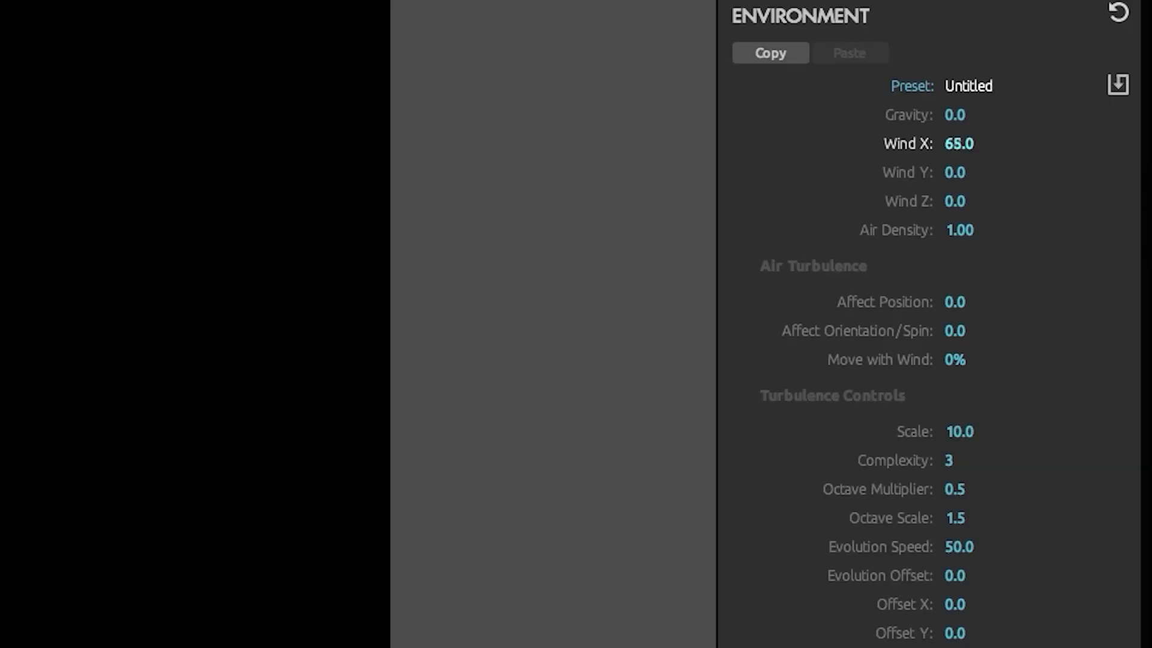
pyautogui.moveTo(957, 142); pyautogui.dragTo(990, 142)
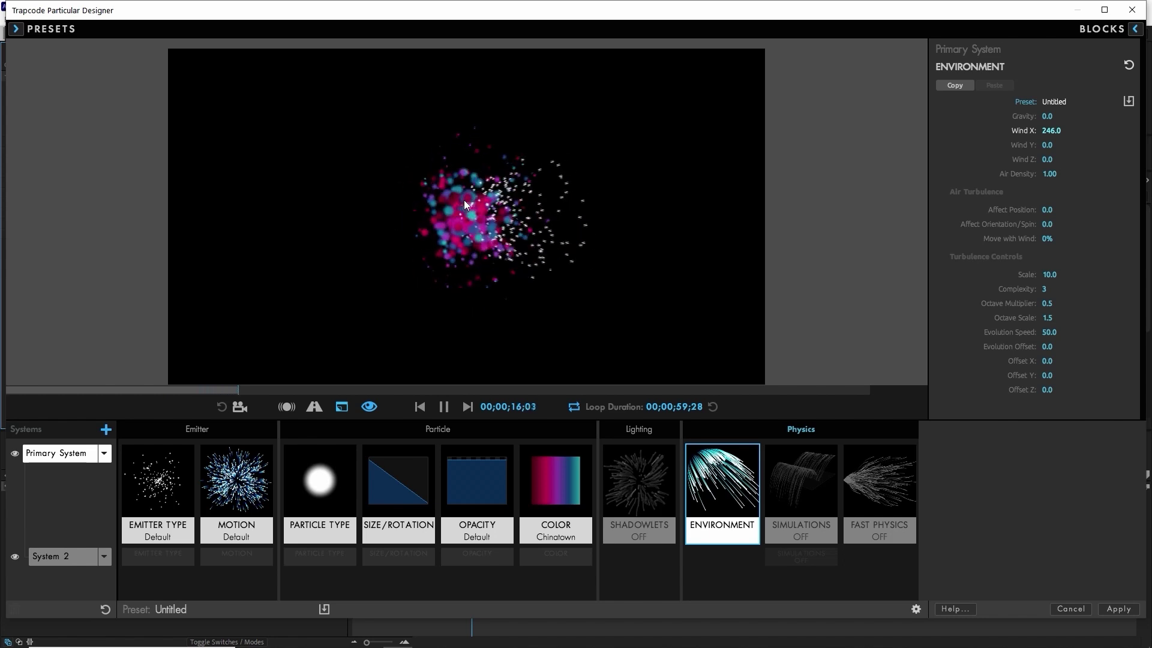
pyautogui.press('space')
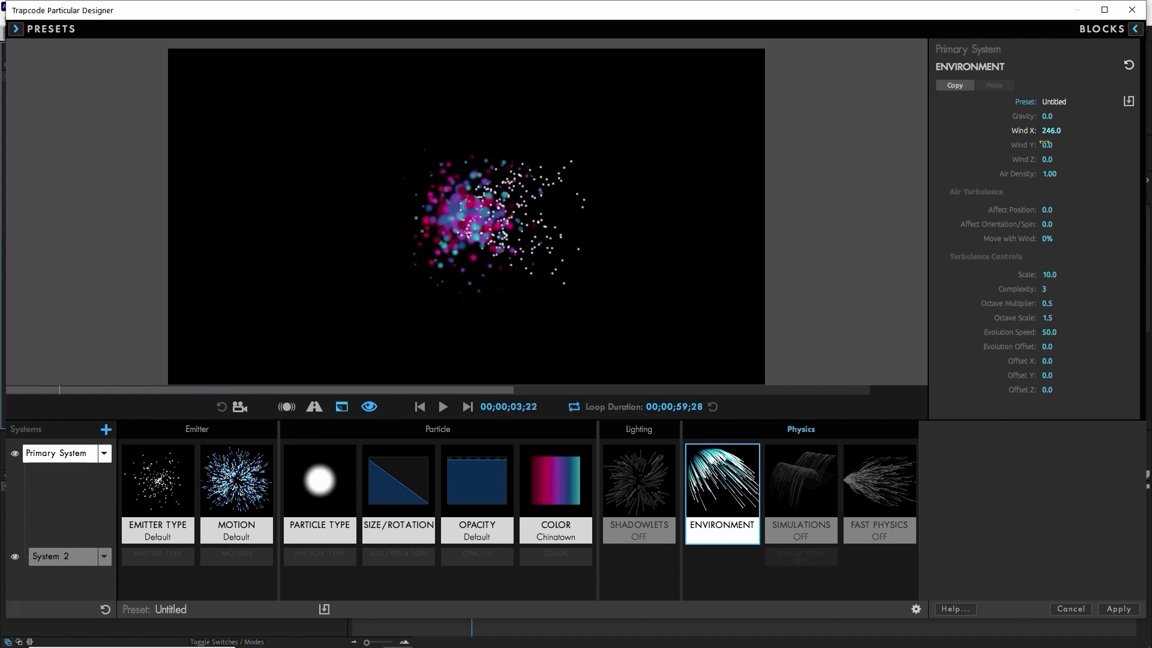
pyautogui.moveTo(1047, 130); pyautogui.dragTo(1050, 130)
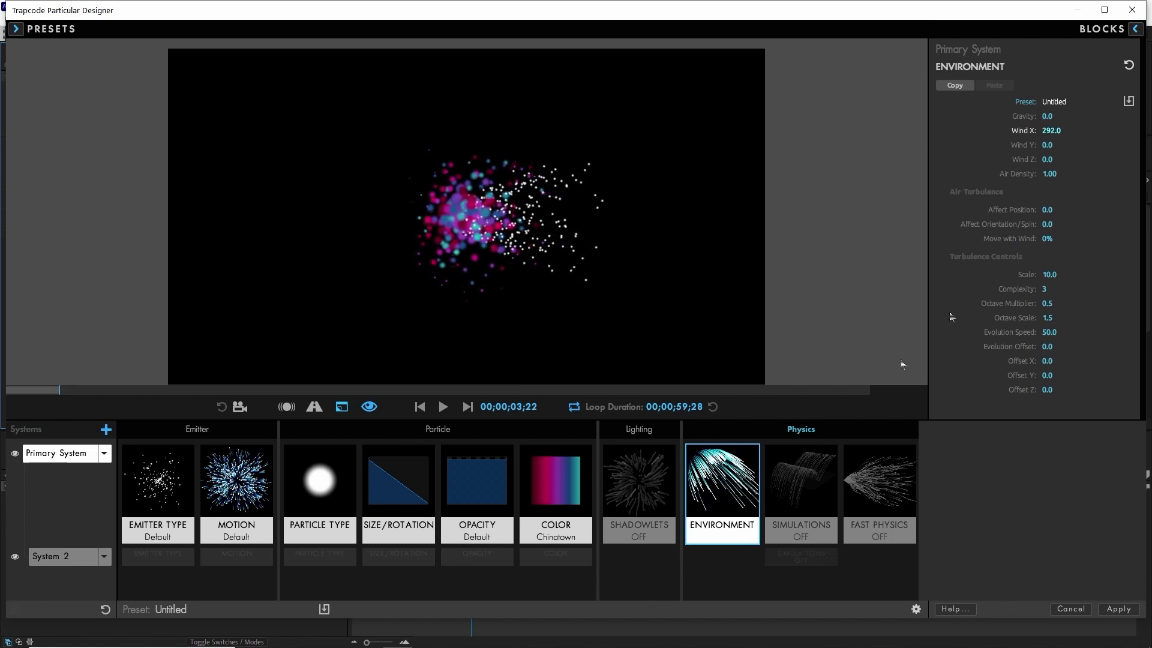
pyautogui.click(536, 558)
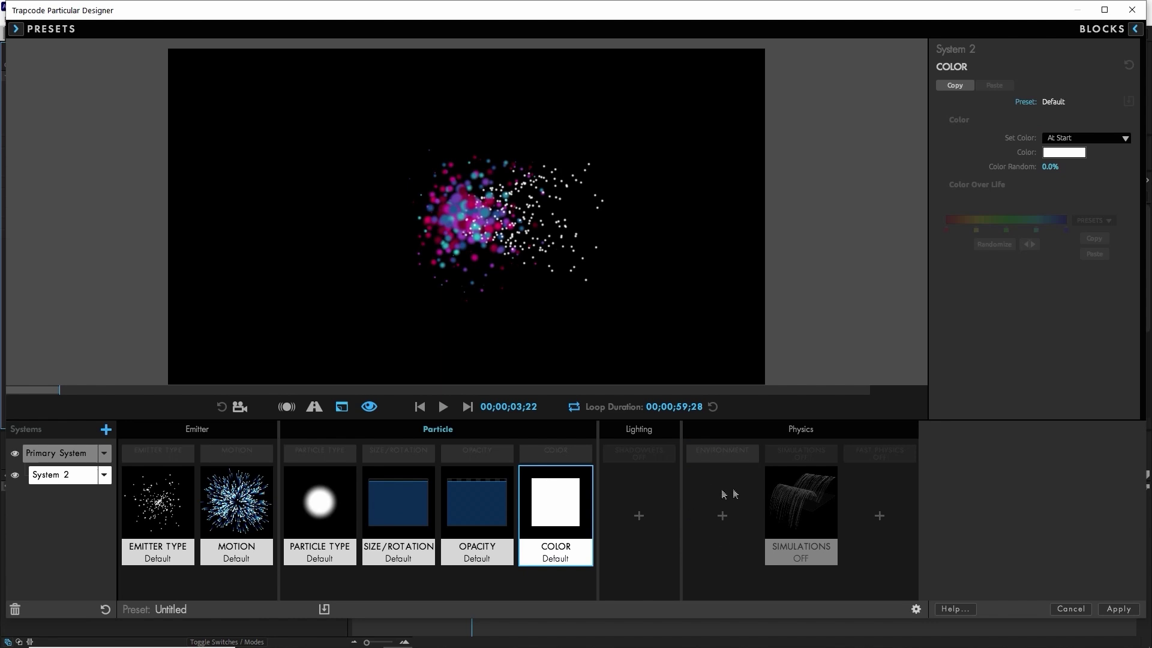
# Check the Primary System's Particle Type settings, then return to its Environment settings.
pyautogui.click(736, 458)
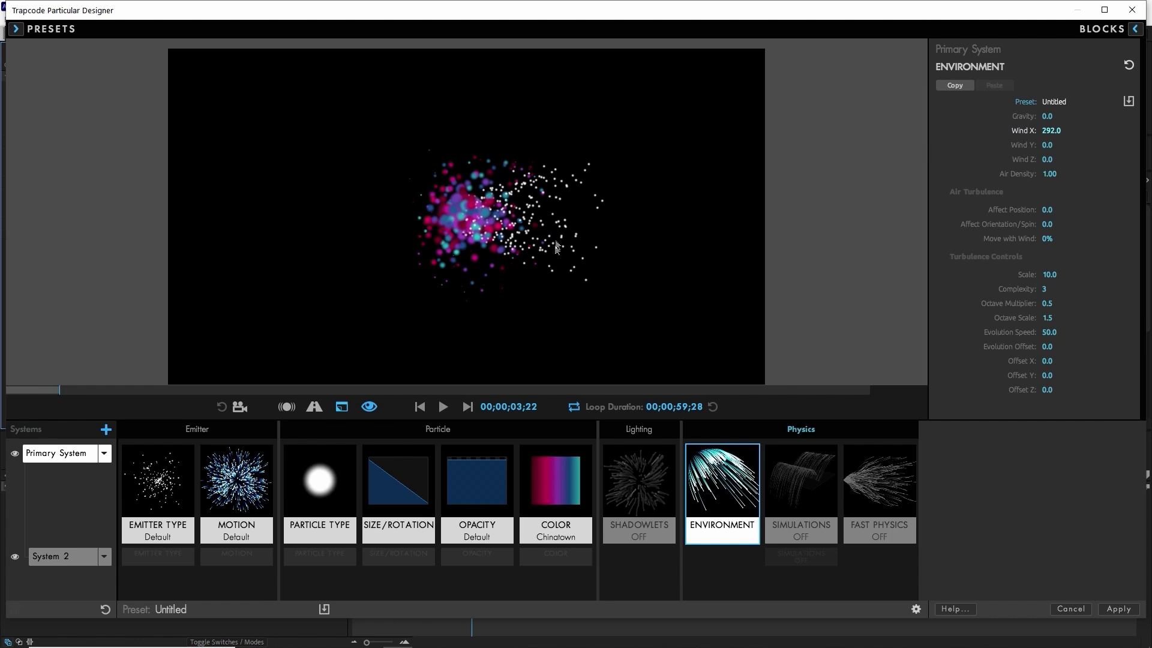
pyautogui.click(300, 495)
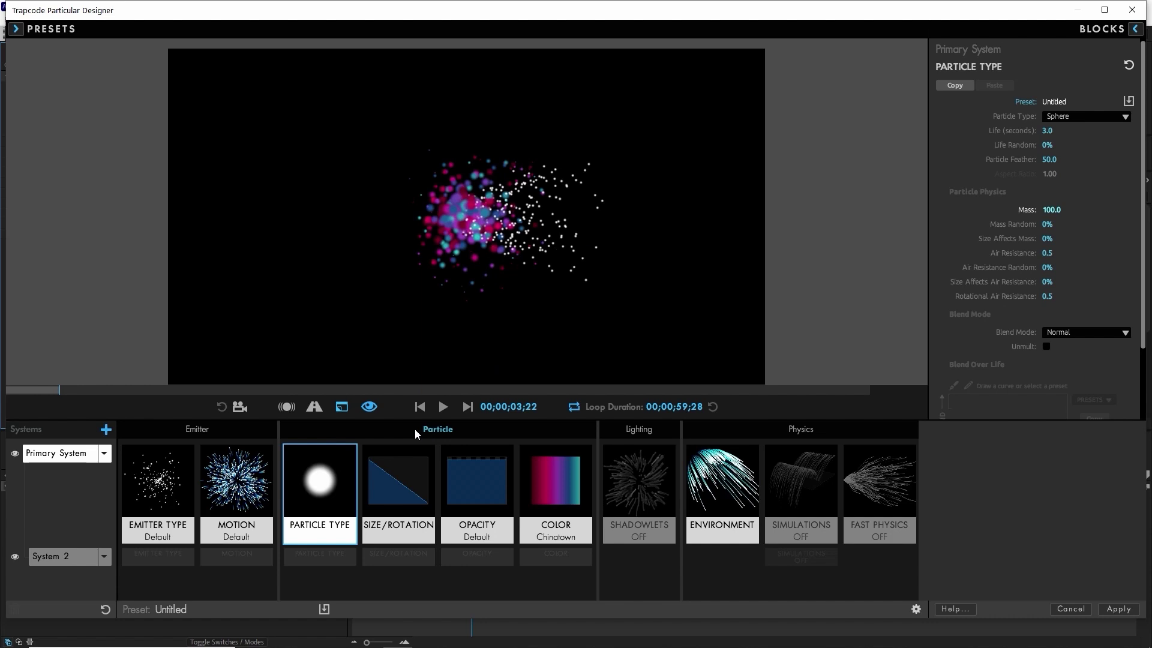
pyautogui.click(743, 476)
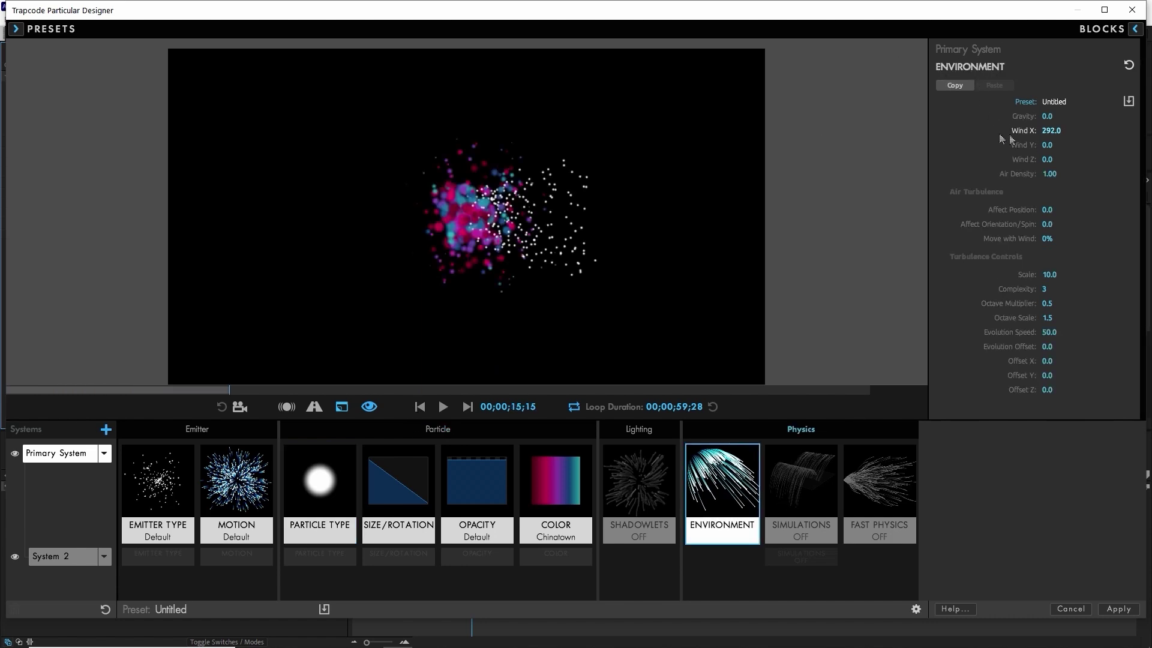
# Reset the Environment physics and set Gravity to 100.
pyautogui.click(1129, 66)
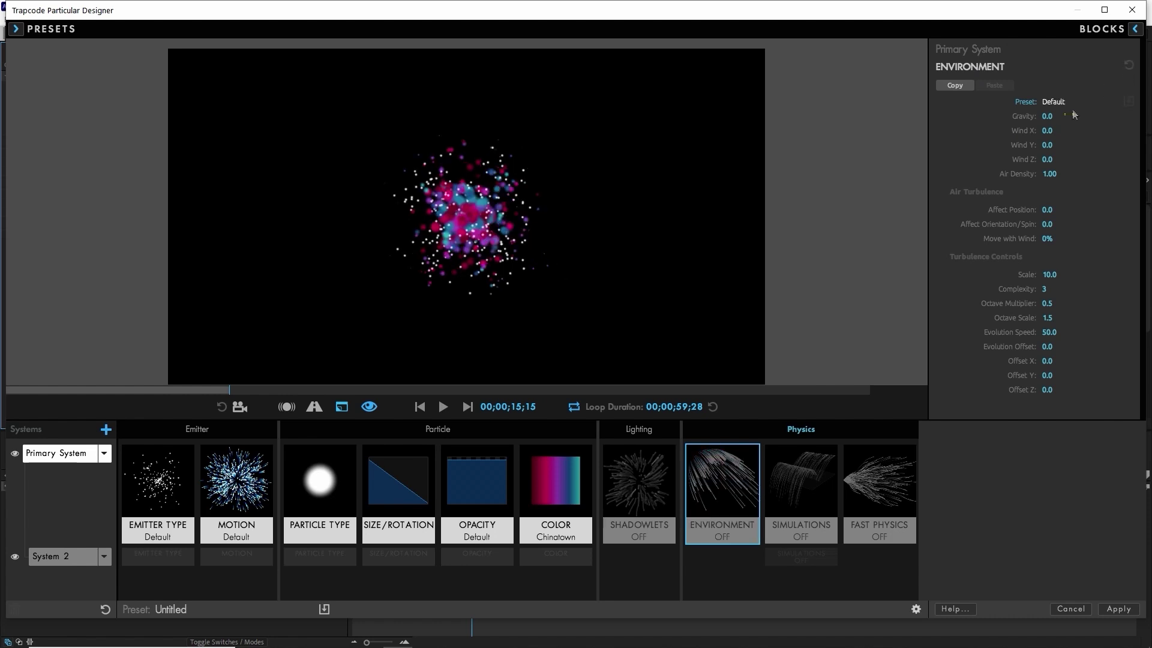
pyautogui.click(1050, 115)
pyautogui.write('100')
pyautogui.press('Return')
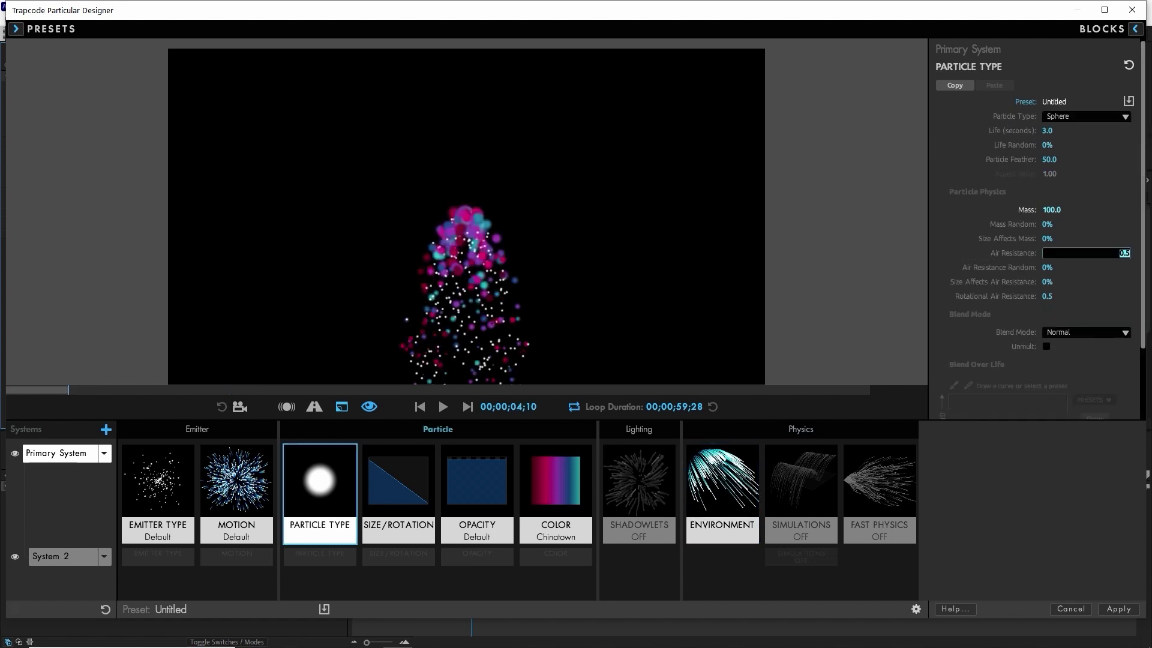
# Set Air Resistance to 20 and replay the preview from the start.
pyautogui.write('20')
pyautogui.press('Return')
pyautogui.click(422, 408)
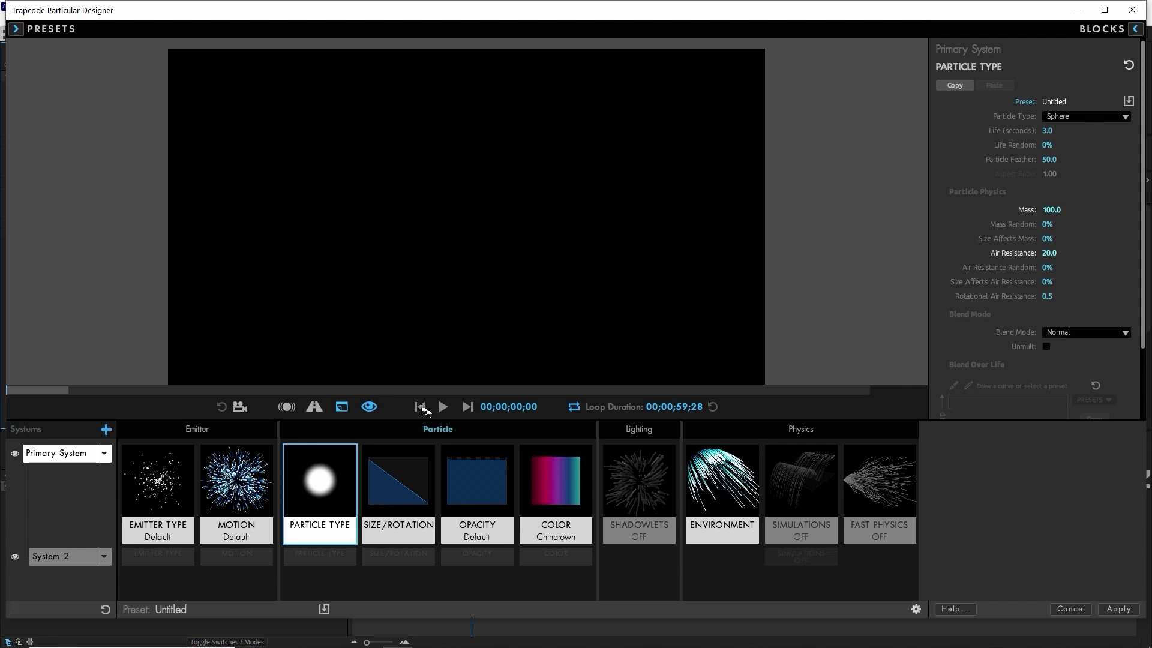
pyautogui.press('space')
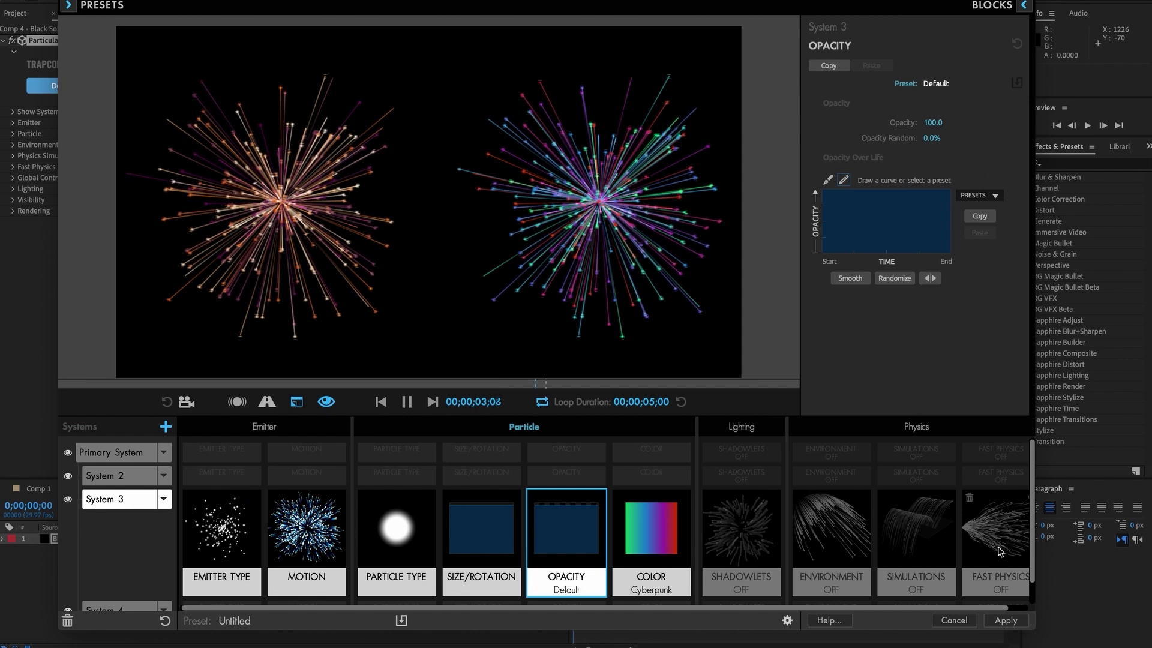
# Set System 3's Fast Physics TF Affect Position to 150 for turbulent swirling trails.
pyautogui.click(996, 528)
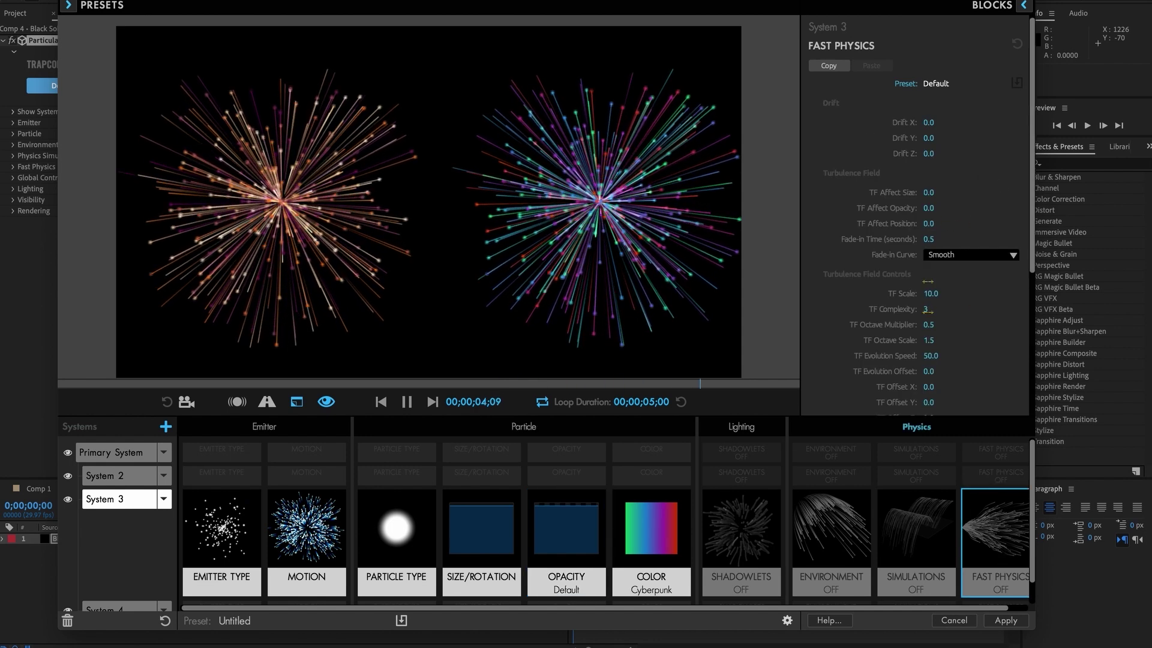
pyautogui.click(930, 225)
pyautogui.write('145')
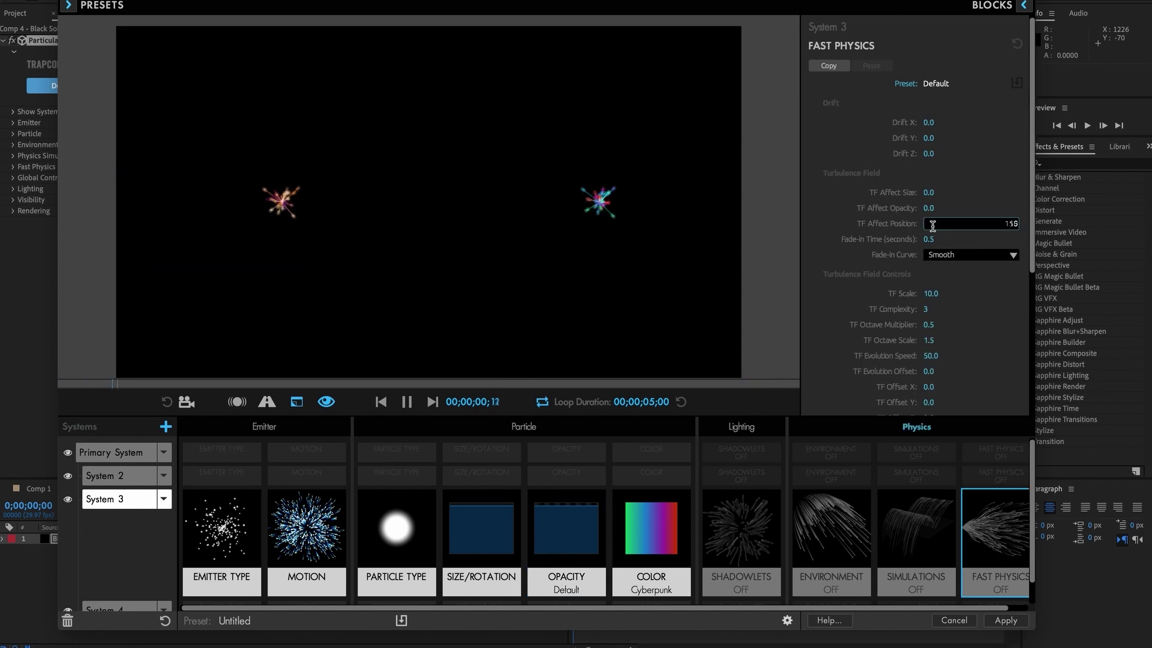
pyautogui.press('Return')
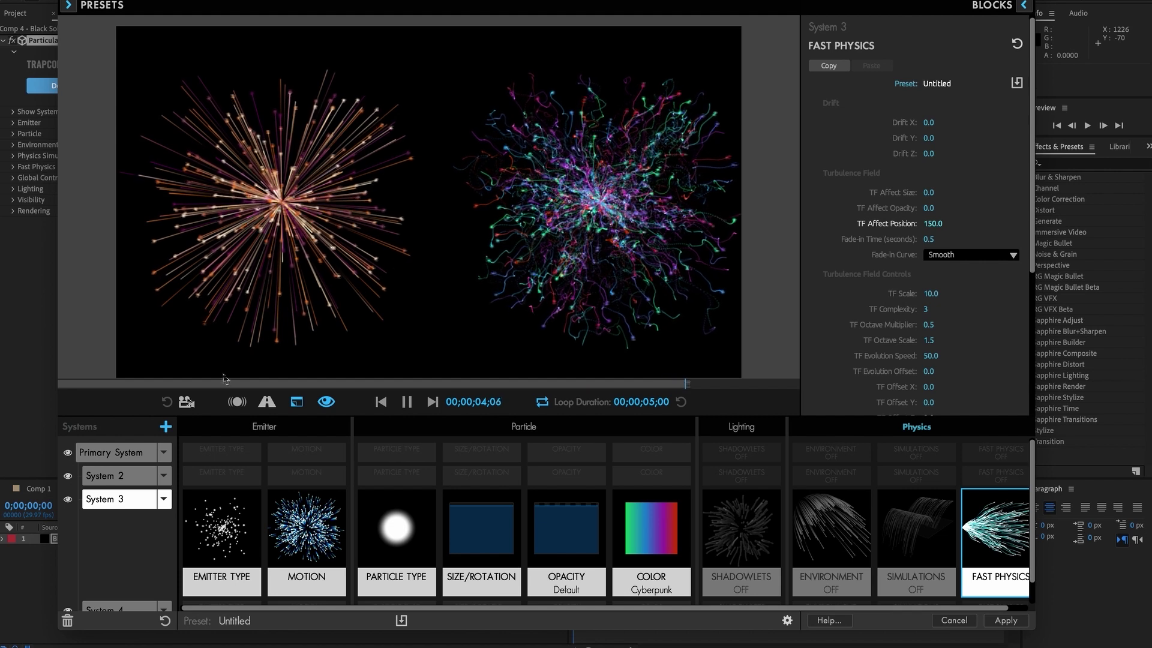
# Set the Primary System's Environment Air Turbulence Affect Position to 150 and pause the preview.
pyautogui.click(120, 453)
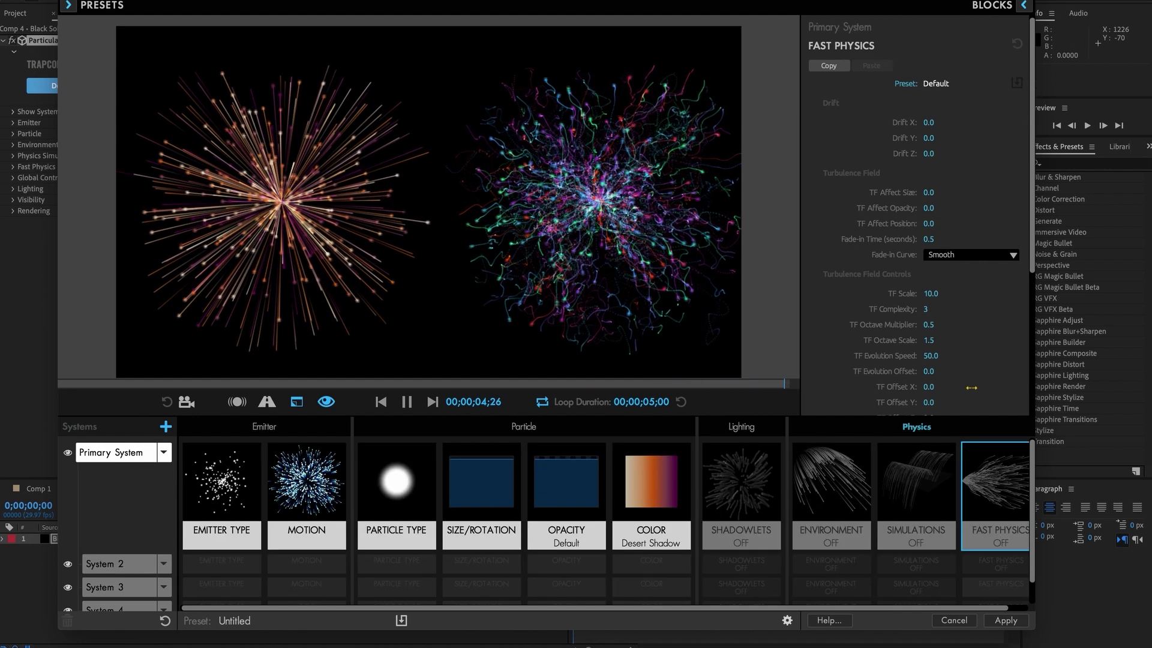
pyautogui.click(842, 517)
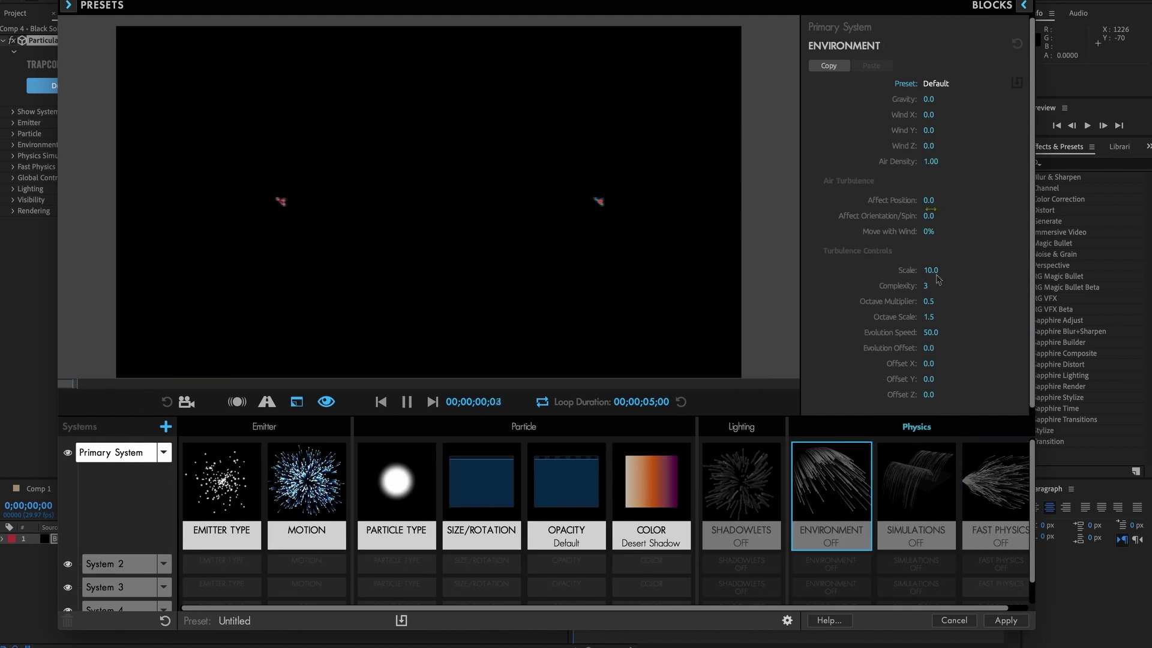
pyautogui.scroll(-1, 990, 587)
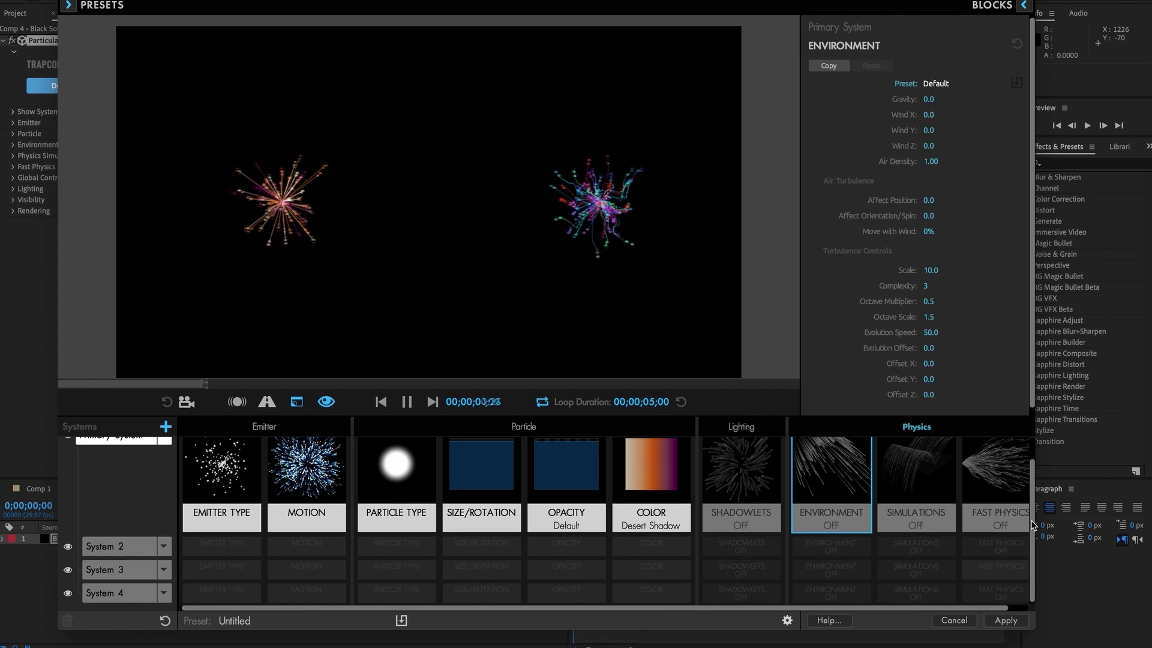
pyautogui.click(993, 570)
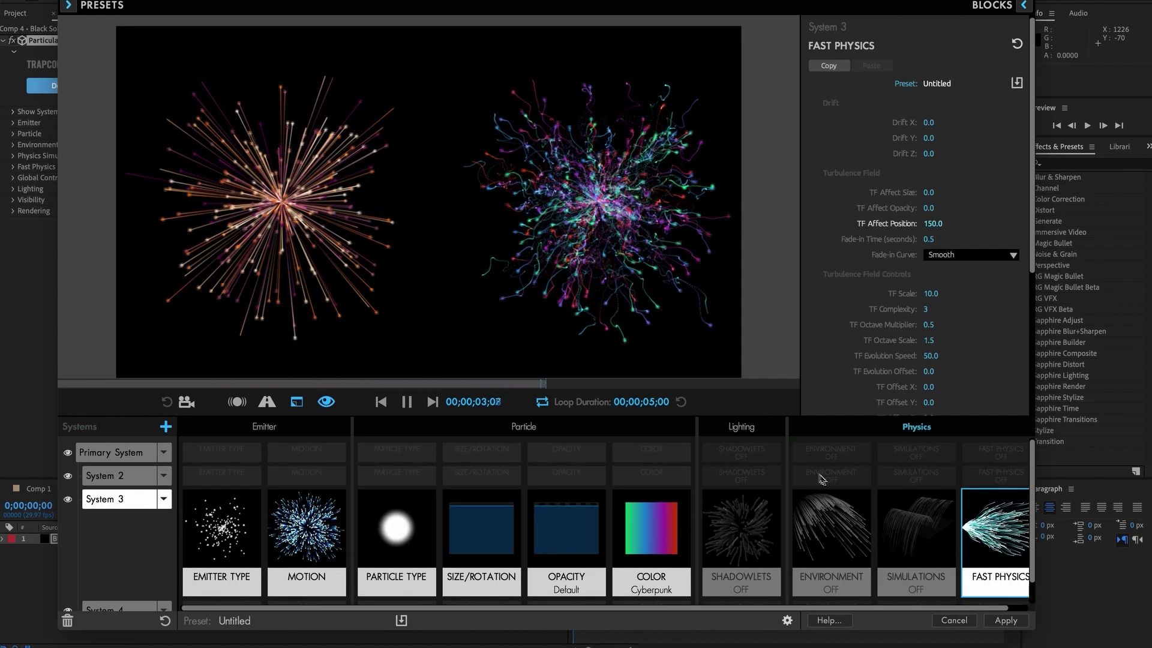
pyautogui.click(842, 452)
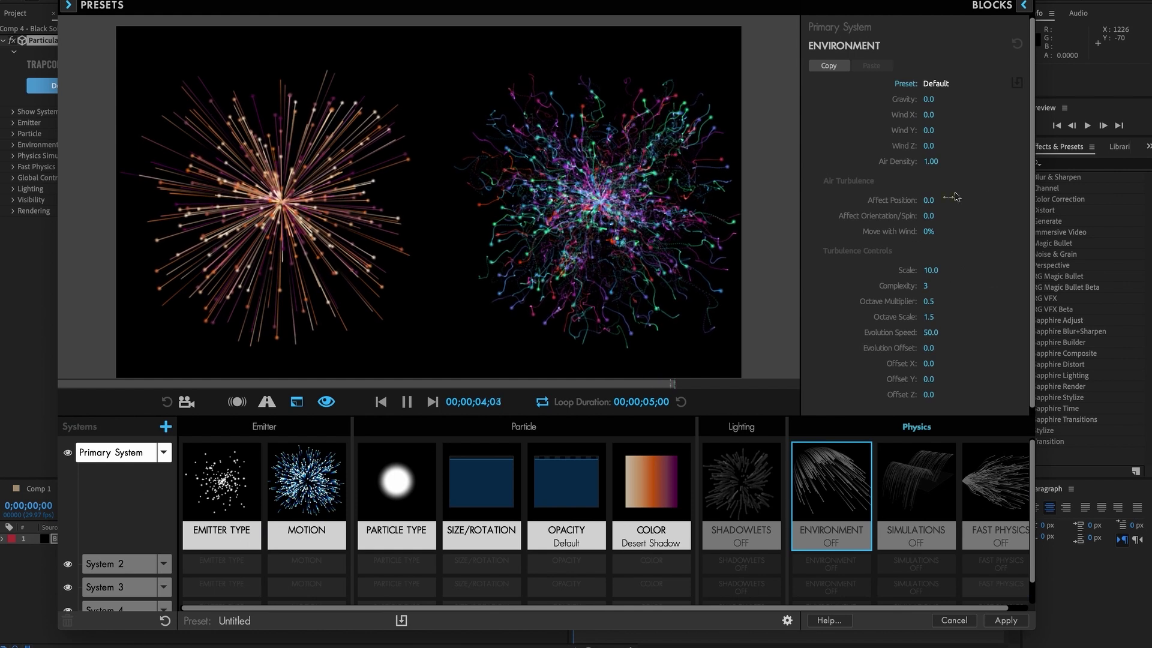
pyautogui.click(929, 200)
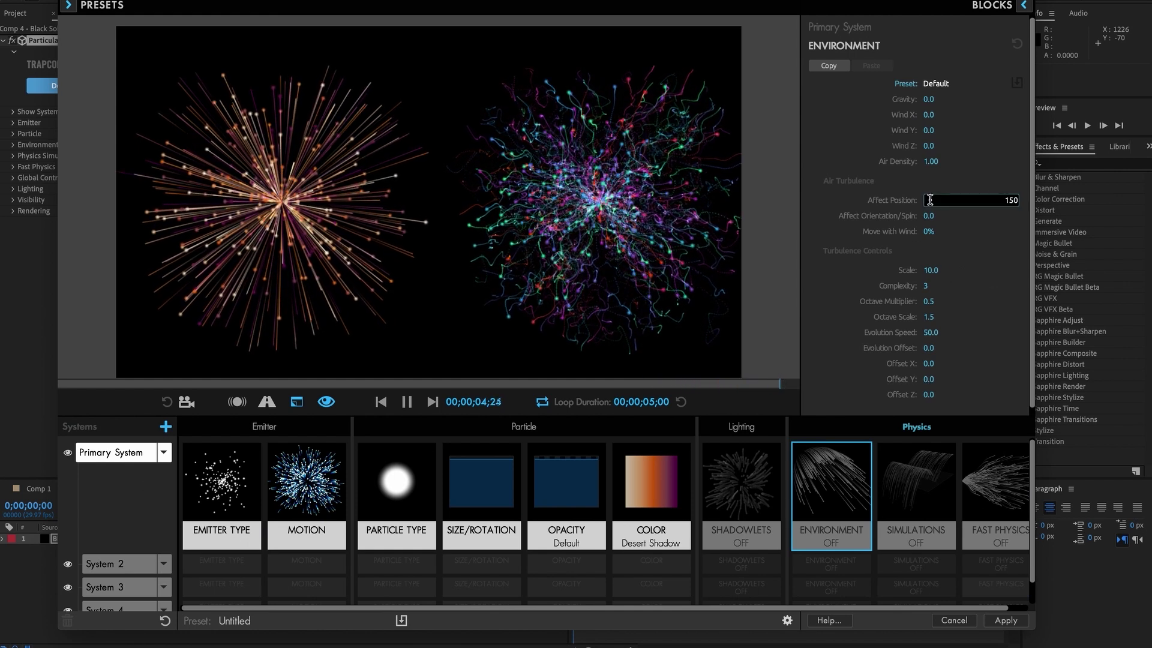
pyautogui.write('150')
pyautogui.press('Return')
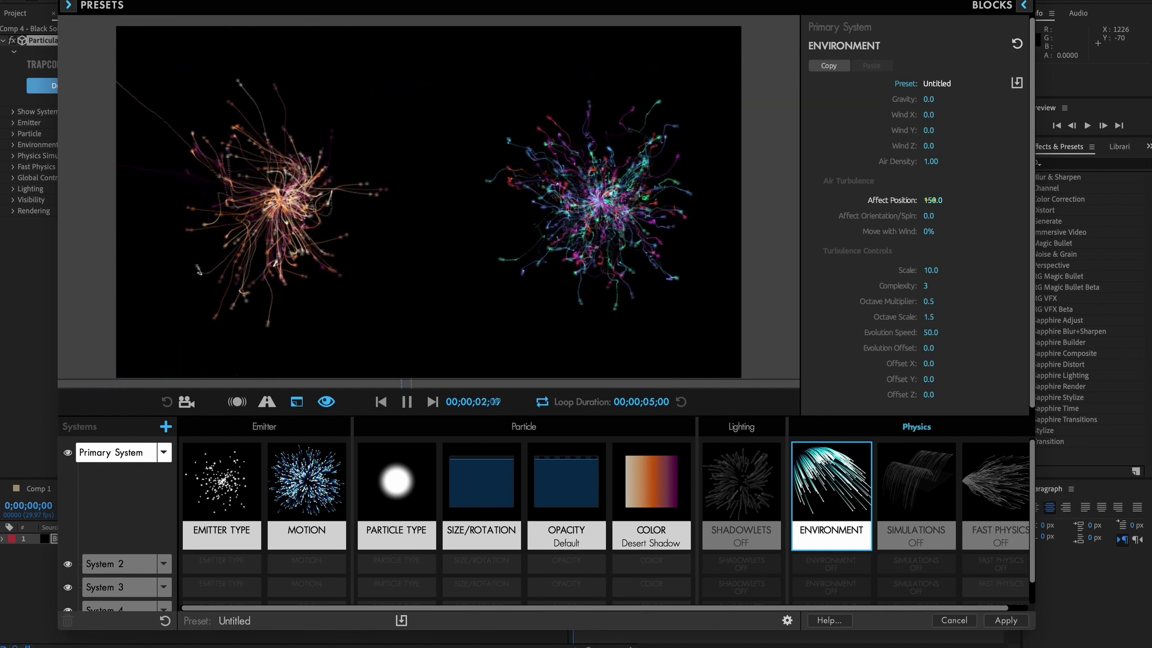
pyautogui.press('space')
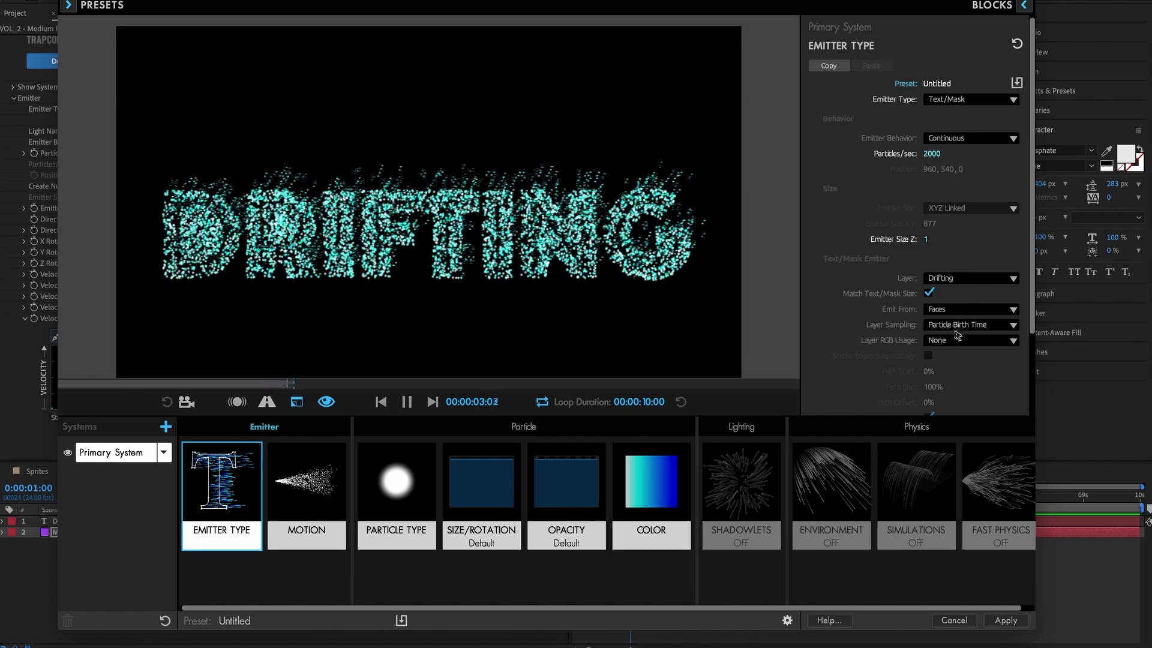
# Apply a linear ramp Velocity Over Life preset and flip it to ramp up.
pyautogui.click(291, 532)
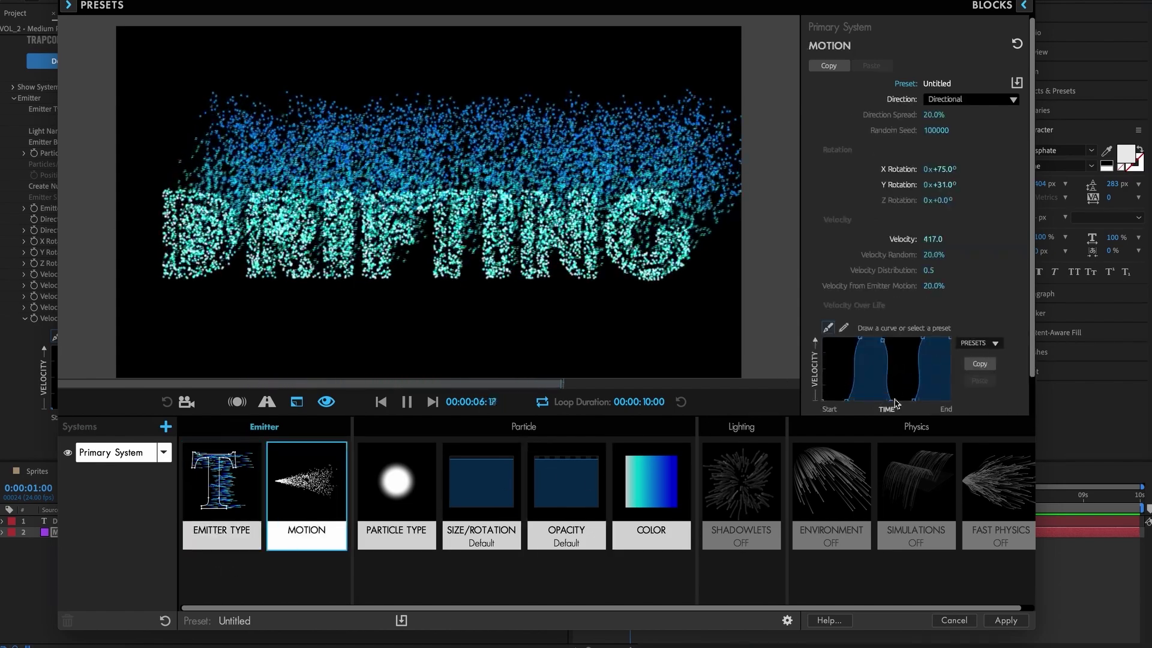
pyautogui.click(994, 343)
pyautogui.click(979, 369)
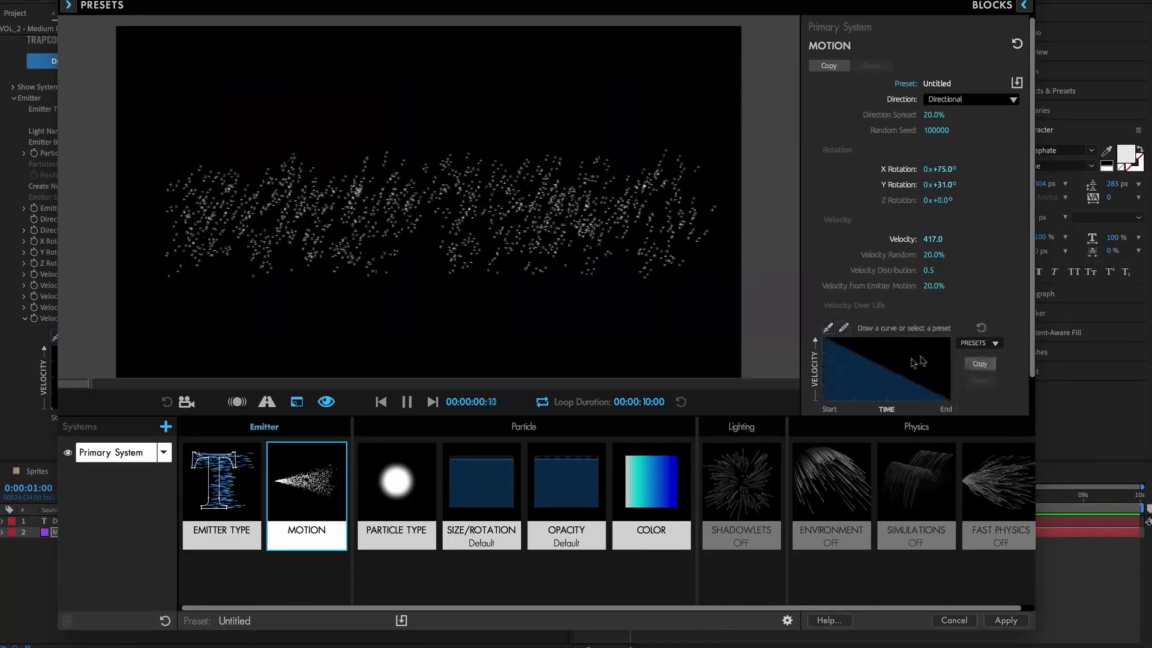
pyautogui.scroll(-1, 947, 411)
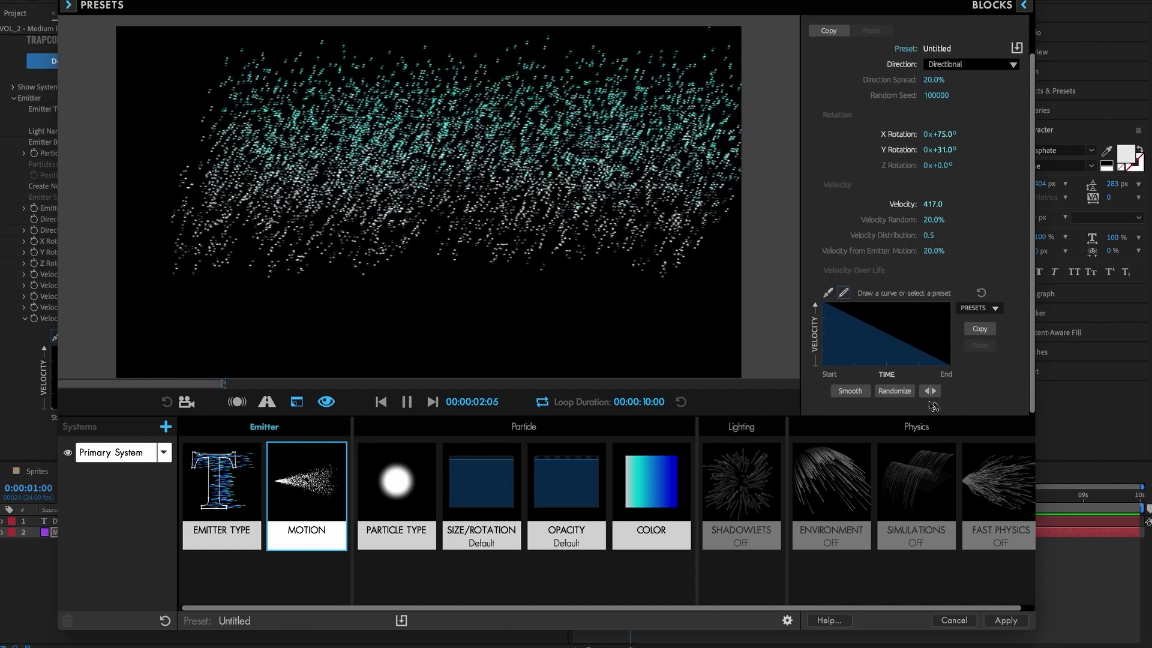
pyautogui.click(931, 391)
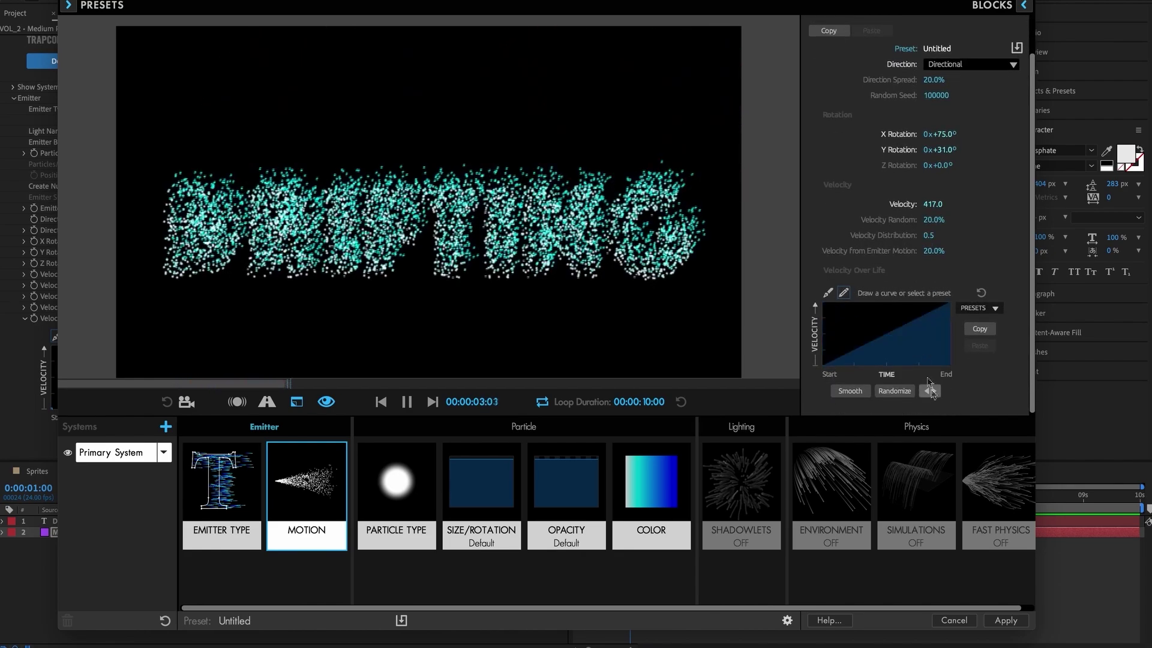
# Drag the velocity curve's control points into an ease-in that starts near zero.
pyautogui.click(828, 293)
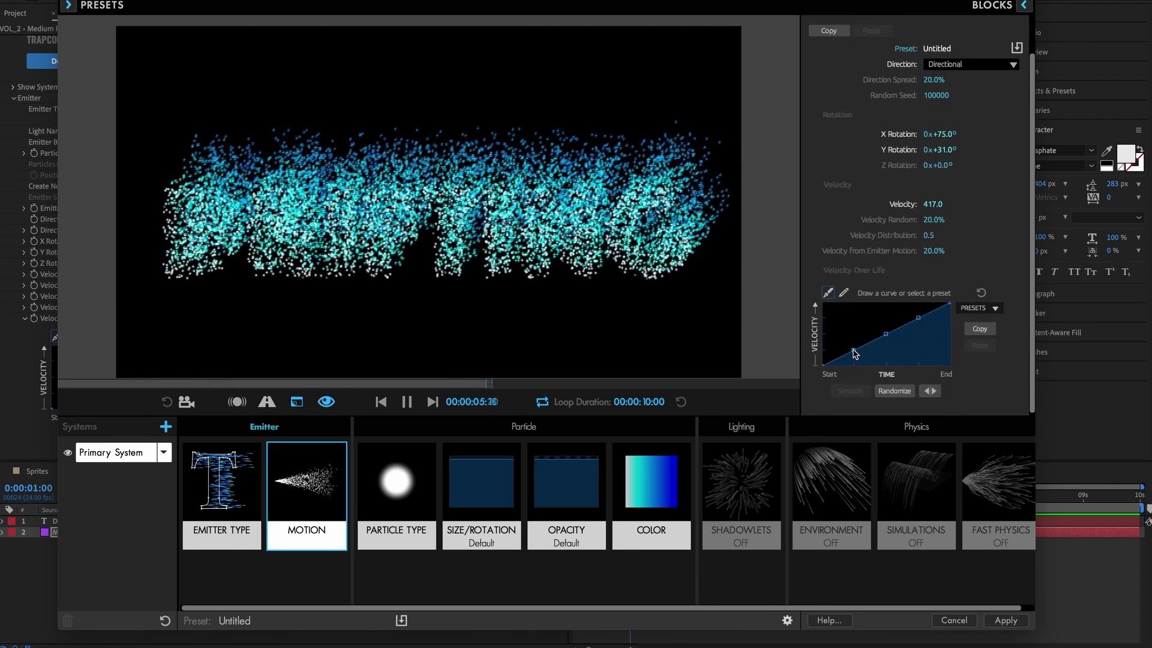
pyautogui.click(853, 352)
pyautogui.moveTo(854, 352); pyautogui.dragTo(862, 366)
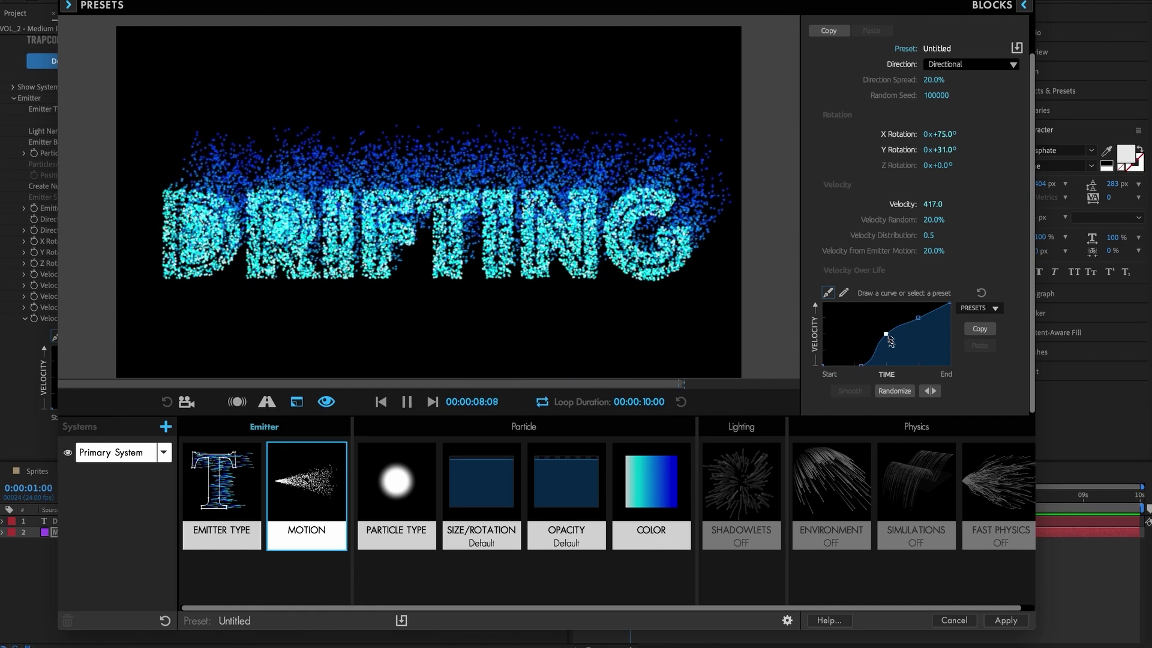
pyautogui.moveTo(887, 334); pyautogui.dragTo(918, 310)
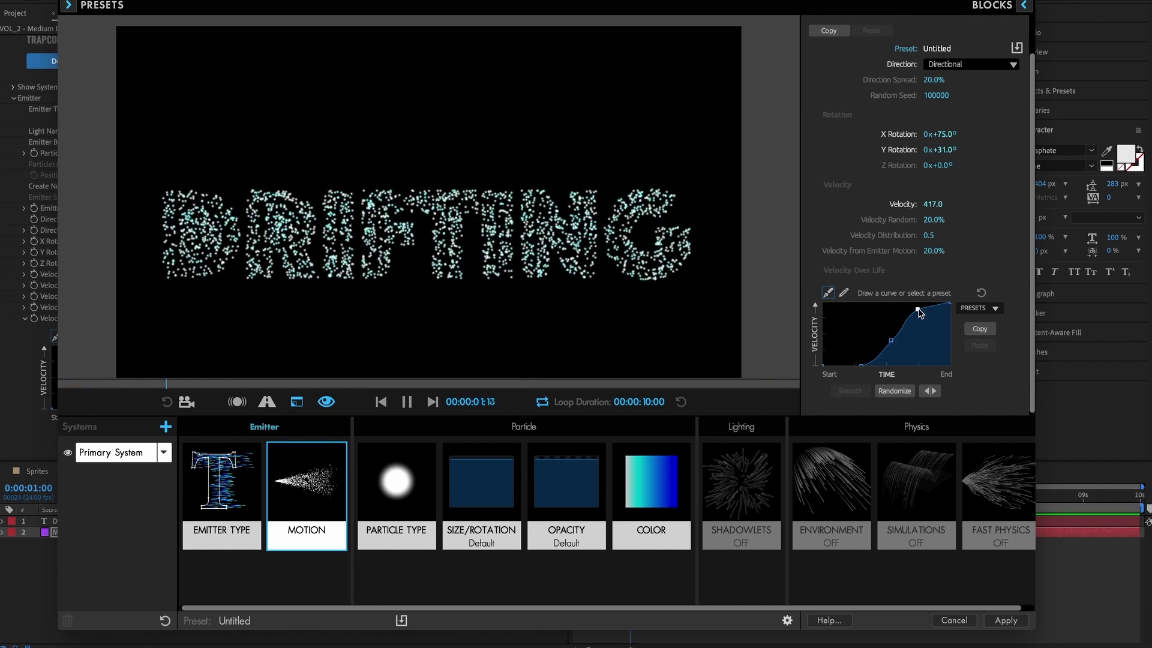
pyautogui.click(396, 486)
pyautogui.click(1012, 99)
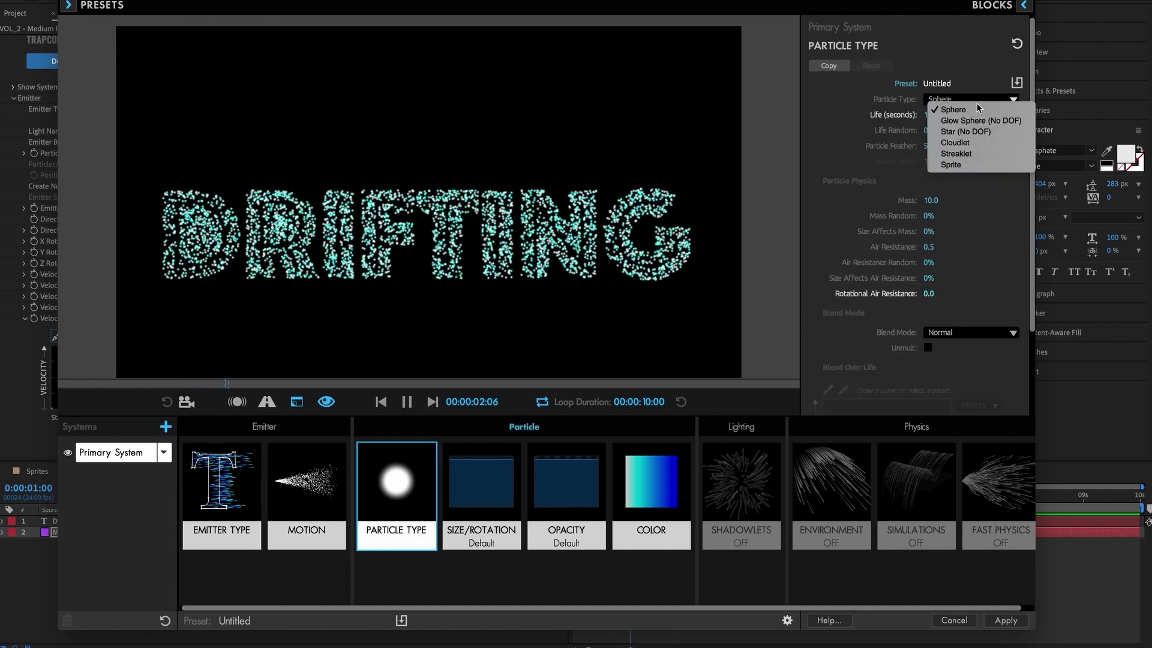
# Set the particle type to Sprite using Water Drop 2 Still from Water and Snow.
pyautogui.click(981, 166)
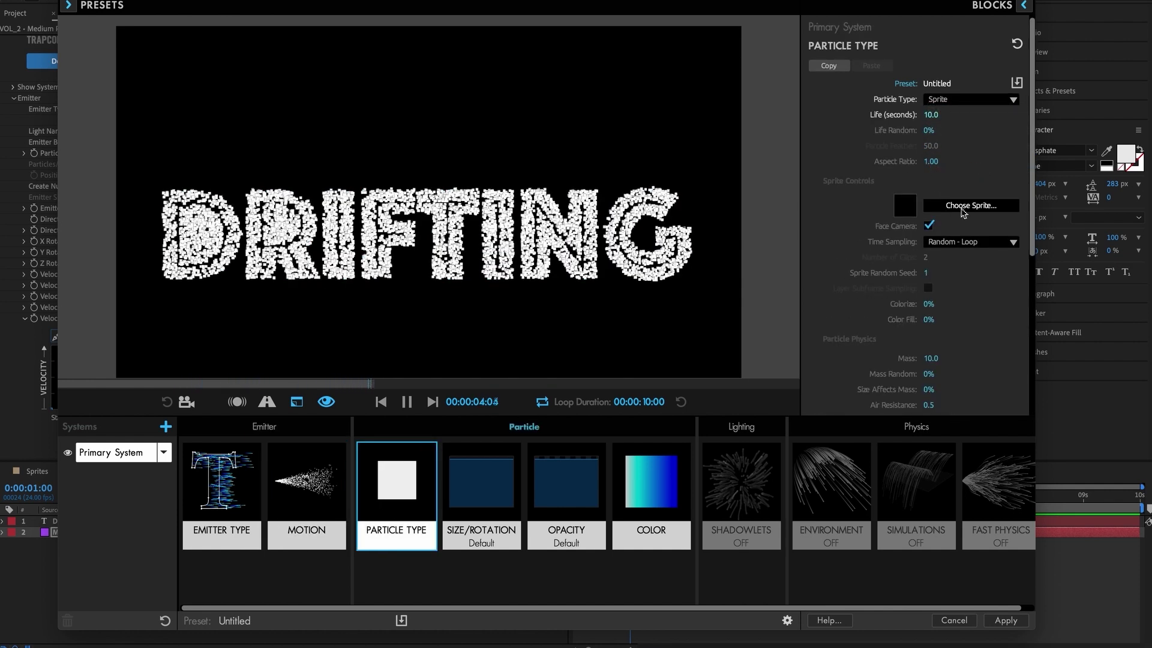
pyautogui.click(962, 207)
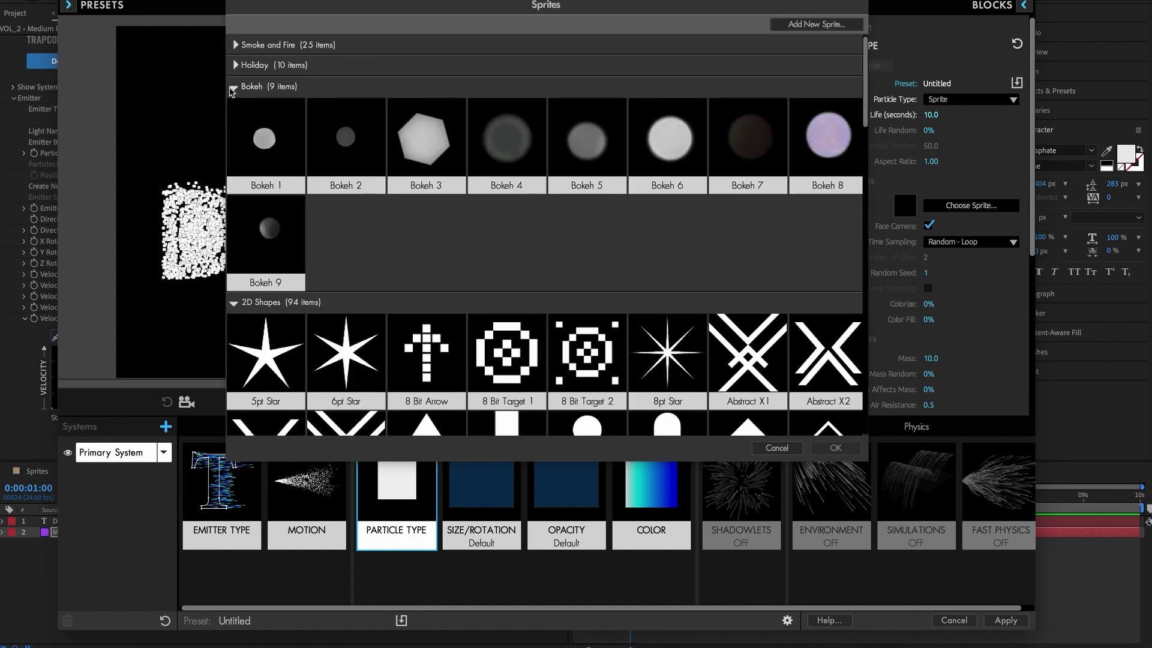
pyautogui.click(234, 89)
pyautogui.click(246, 236)
pyautogui.scroll(-3, 543, 310)
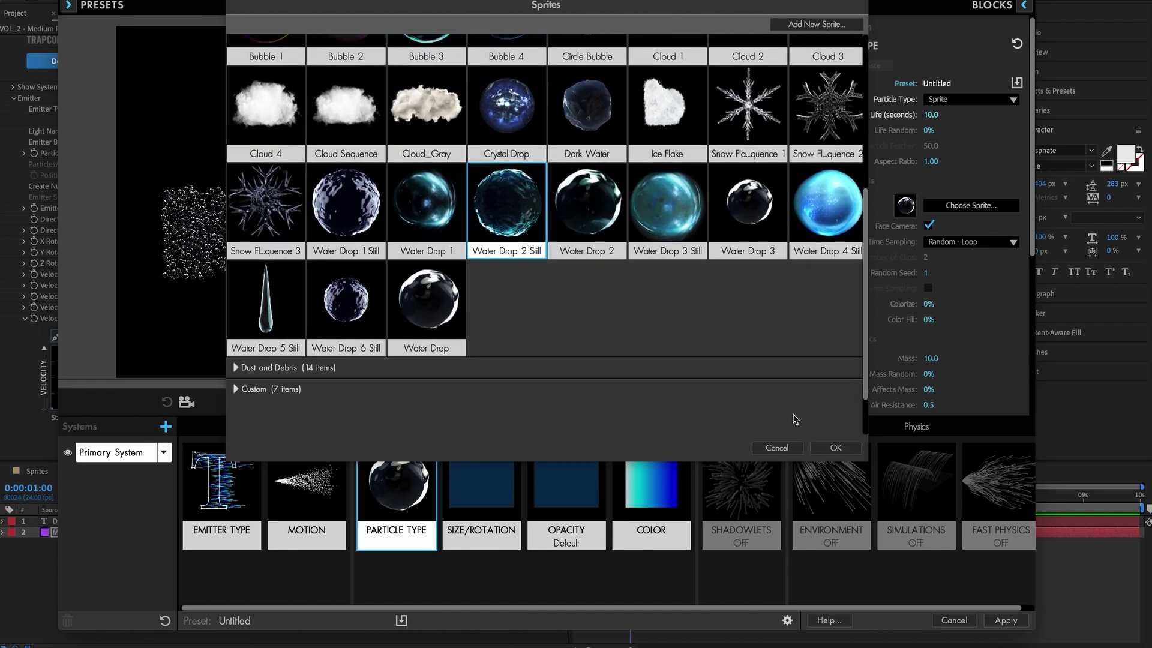
pyautogui.click(835, 449)
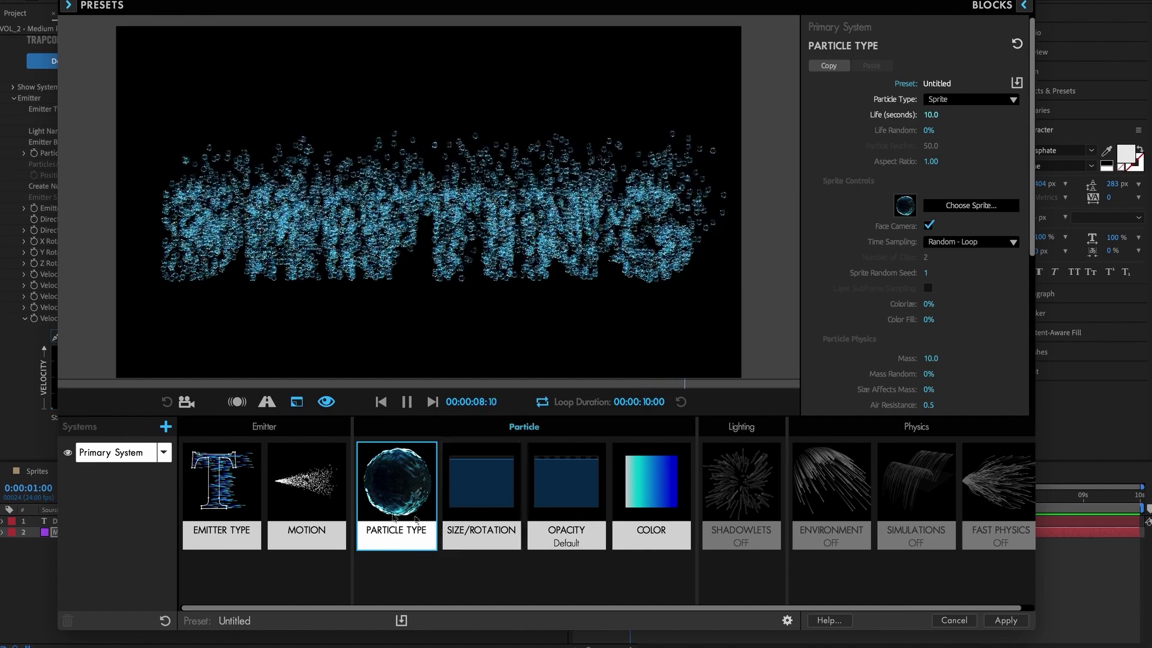
# Enable fluid motion with Force Region Size 990 and swing the emitter's Y Rotation to -57°.
pyautogui.click(831, 486)
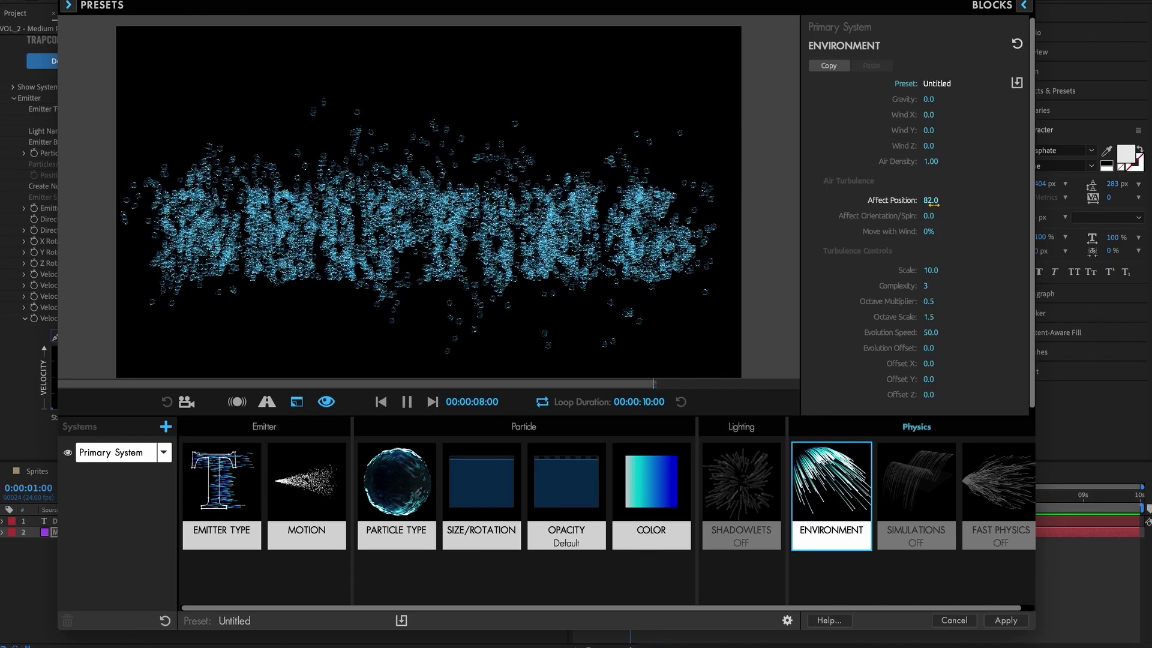
pyautogui.click(931, 201)
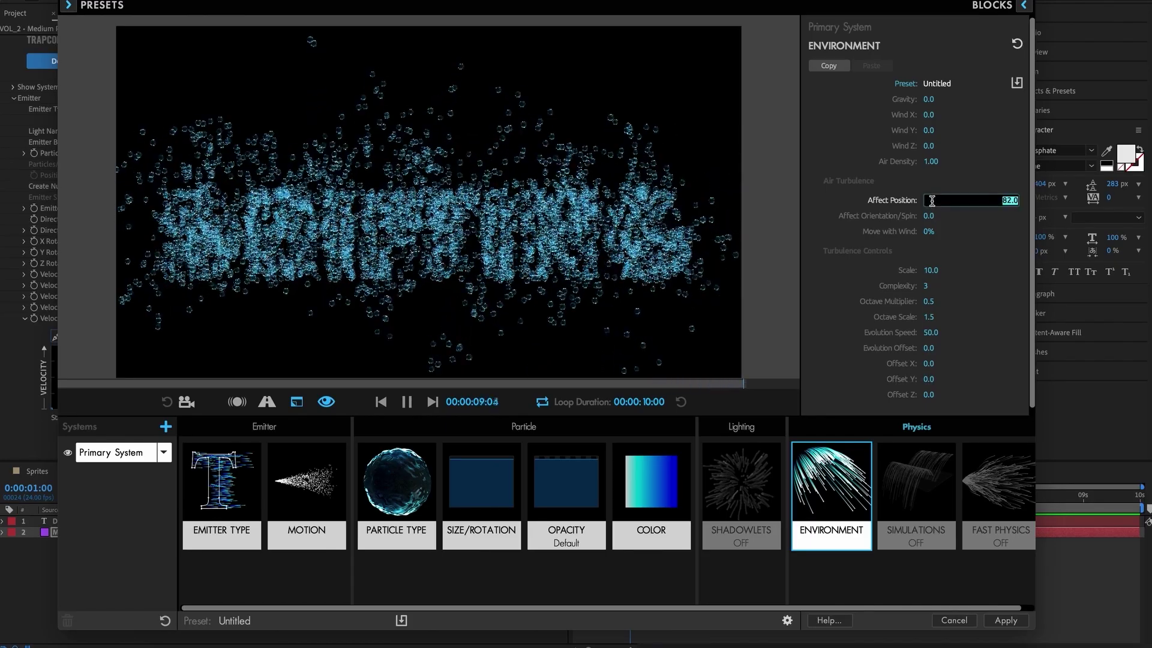
pyautogui.click(899, 471)
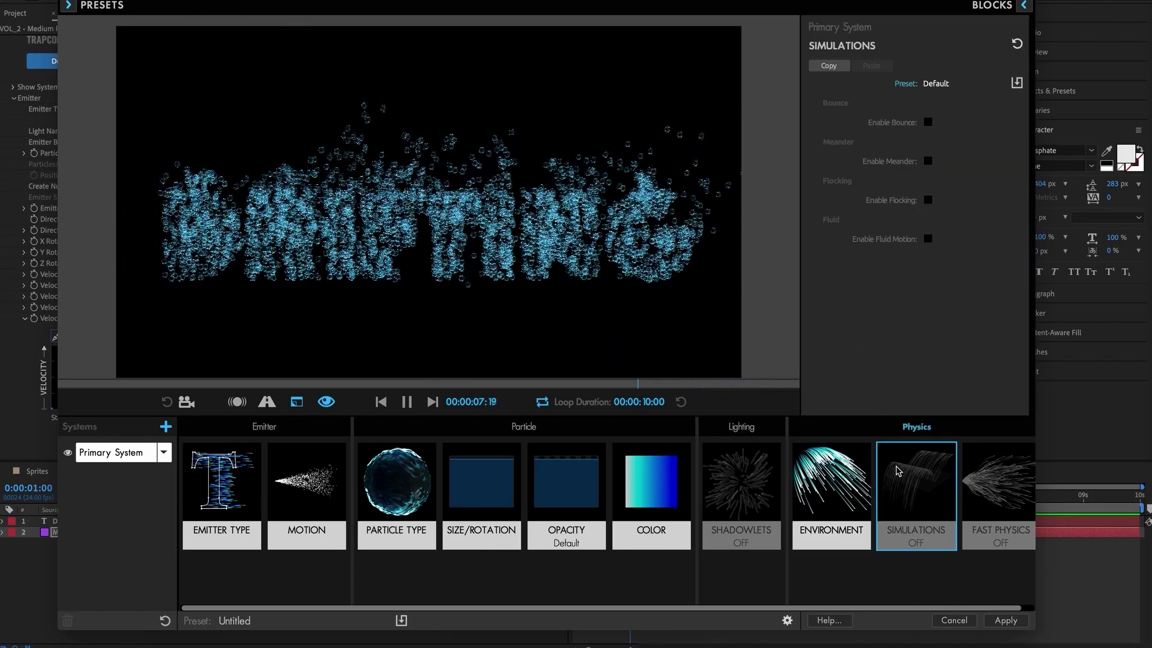
pyautogui.click(928, 240)
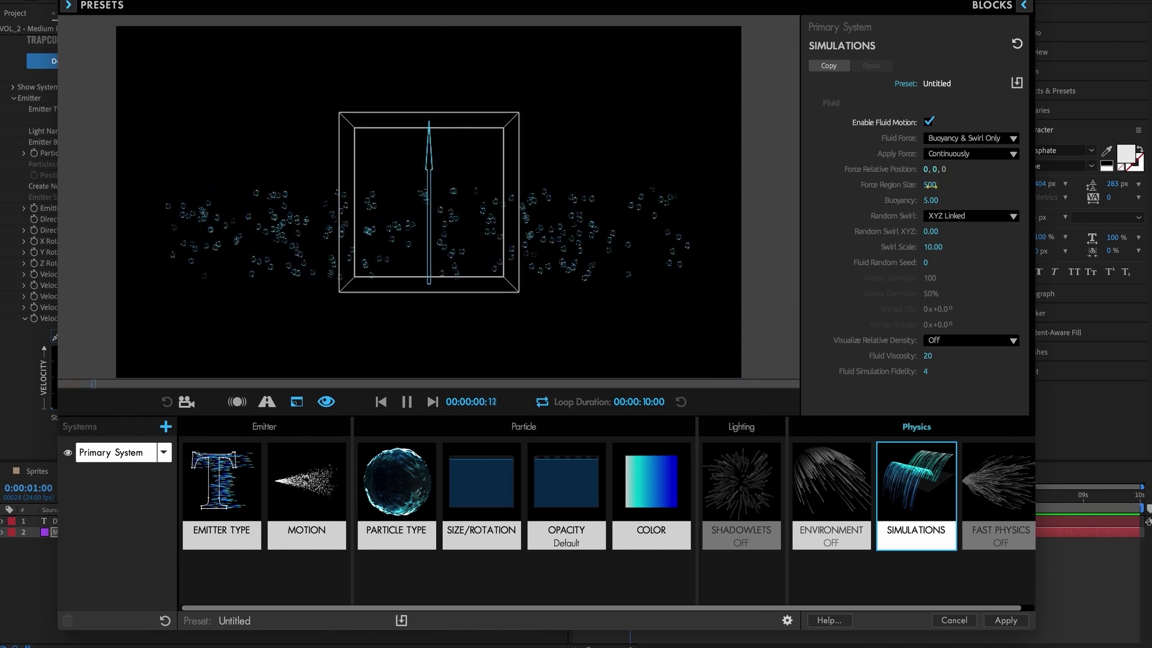
pyautogui.moveTo(930, 185); pyautogui.dragTo(990, 185)
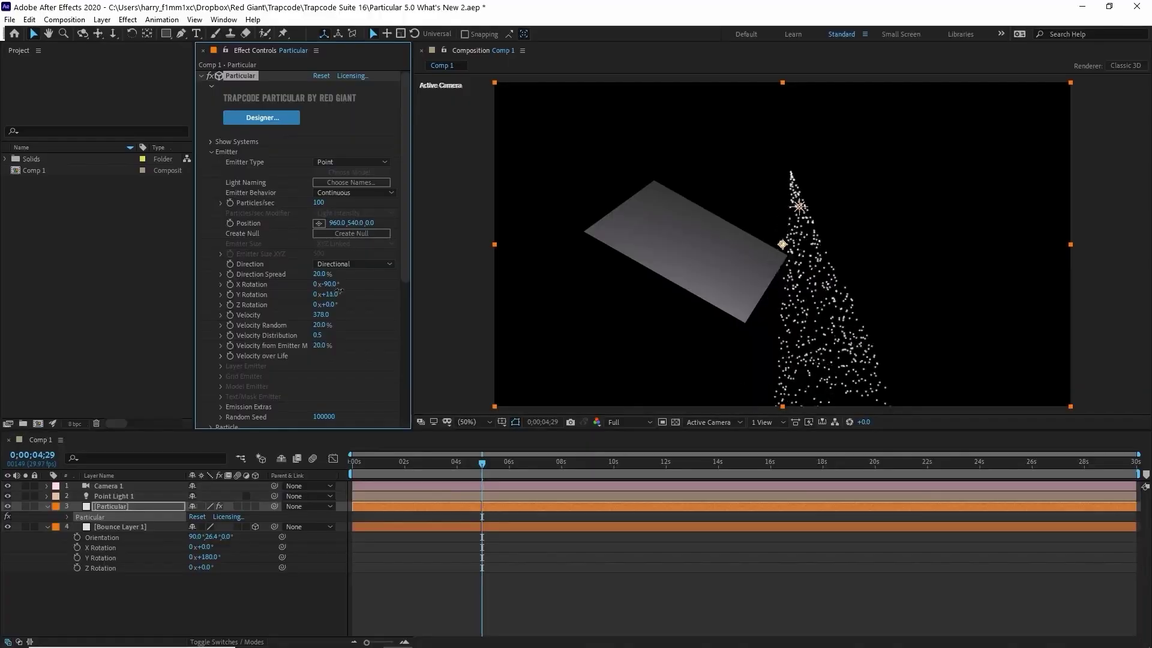
pyautogui.moveTo(339, 292); pyautogui.dragTo(309, 297)
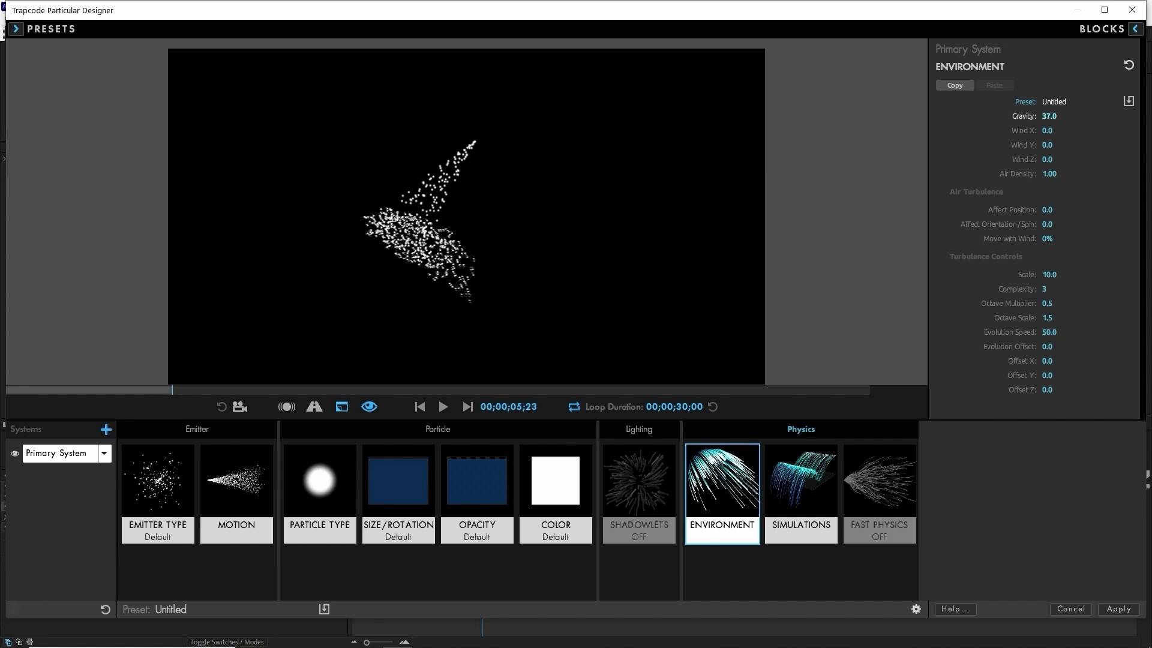
# Raise Environment gravity from 37 to 45 and apply the Cowboy Dusk colour preset.
pyautogui.moveTo(1049, 116); pyautogui.dragTo(998, 142)
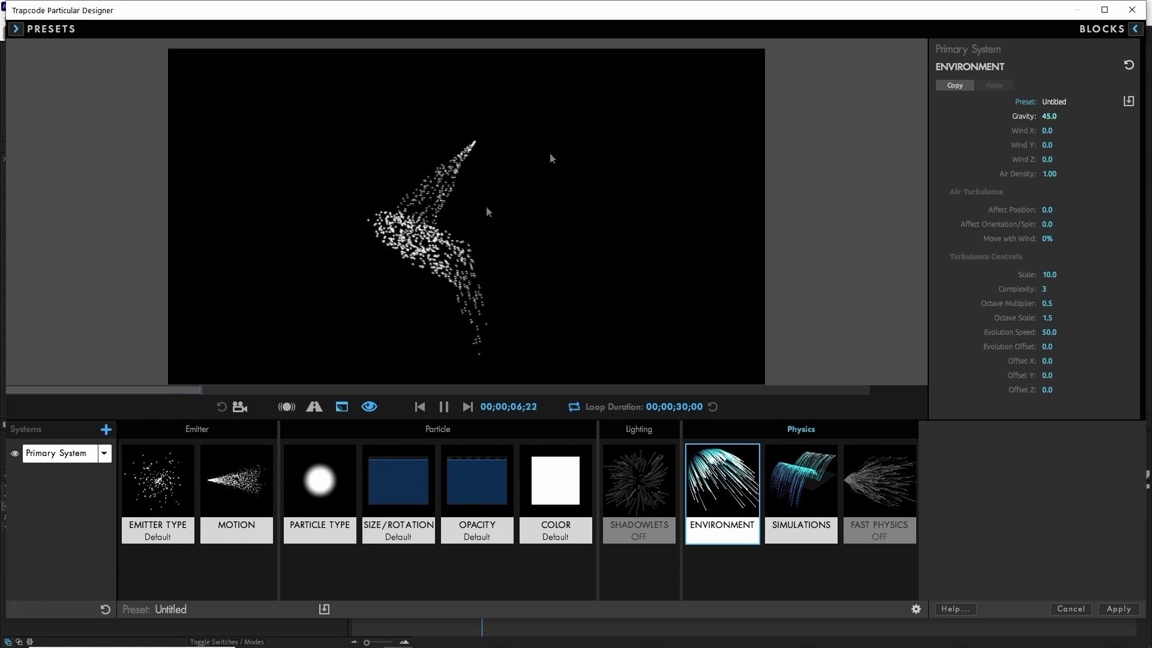
pyautogui.click(556, 480)
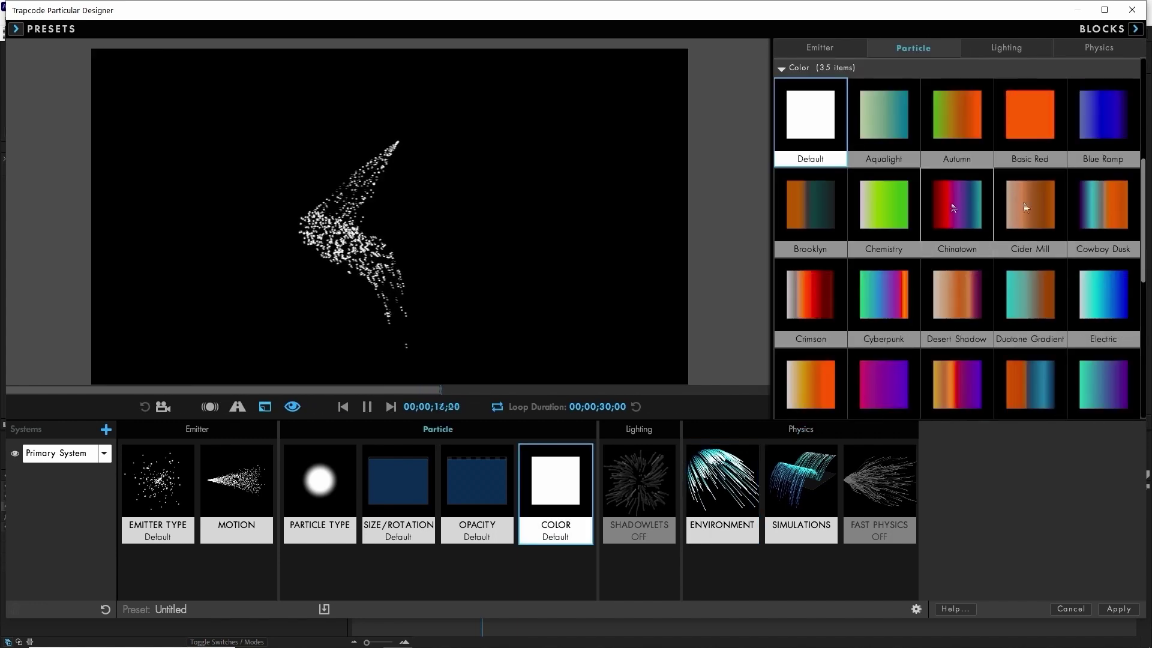
pyautogui.click(1103, 207)
# Add an auxiliary System 2 emitting 25 particles per second.
pyautogui.click(158, 480)
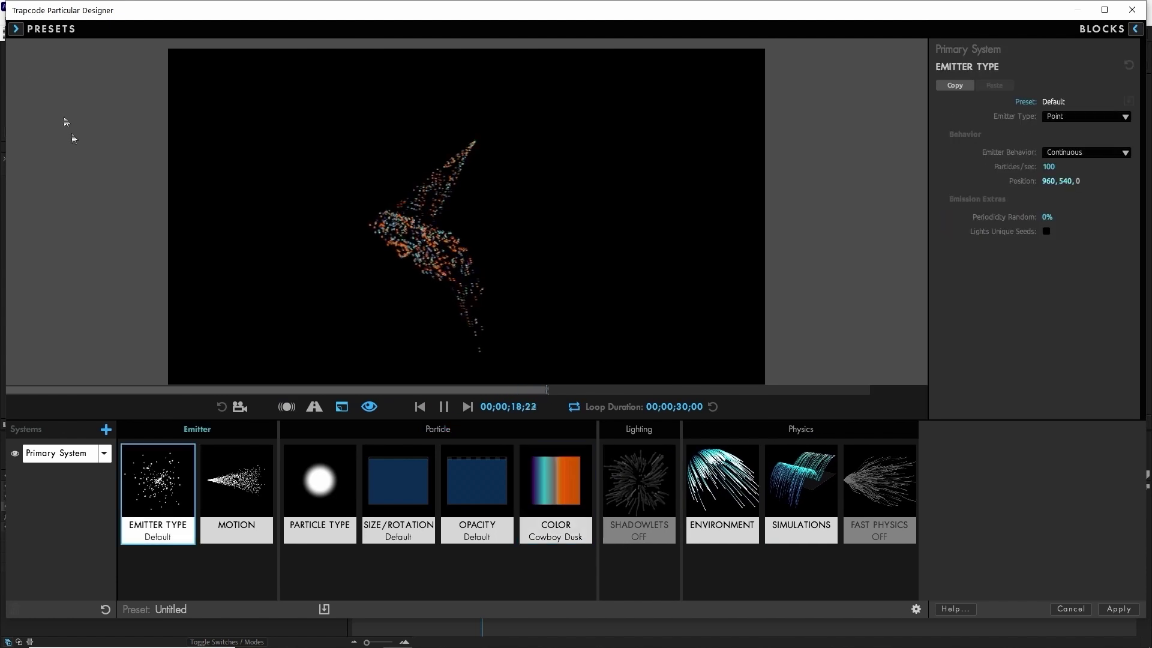
pyautogui.click(105, 429)
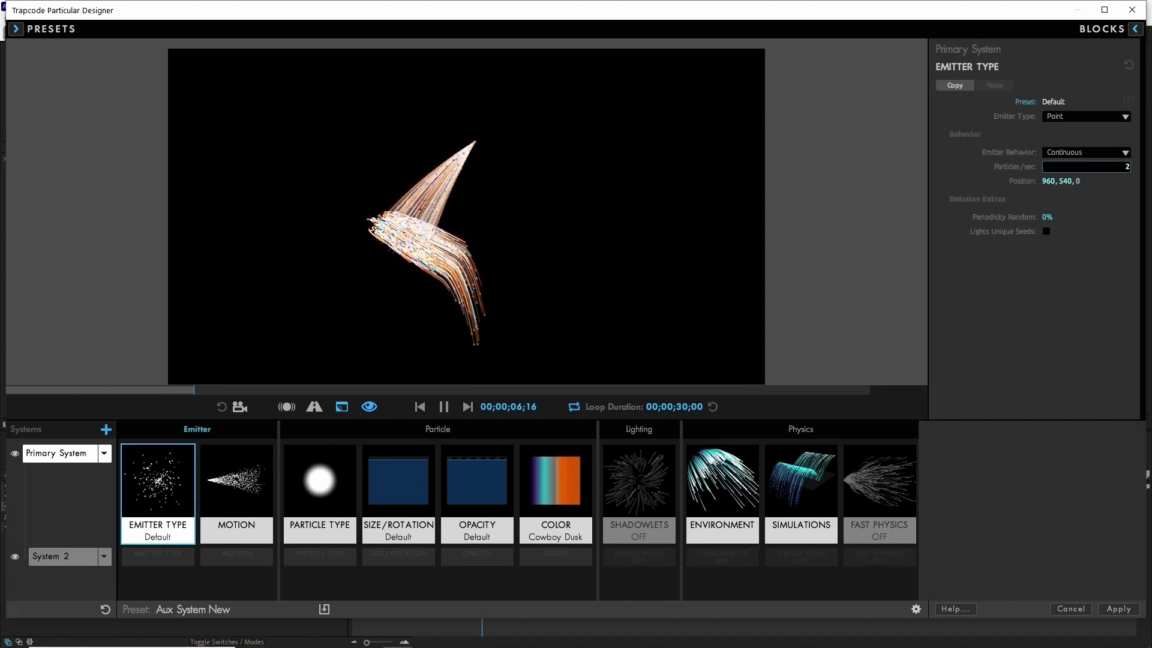
pyautogui.write('5')
pyautogui.press('Return')
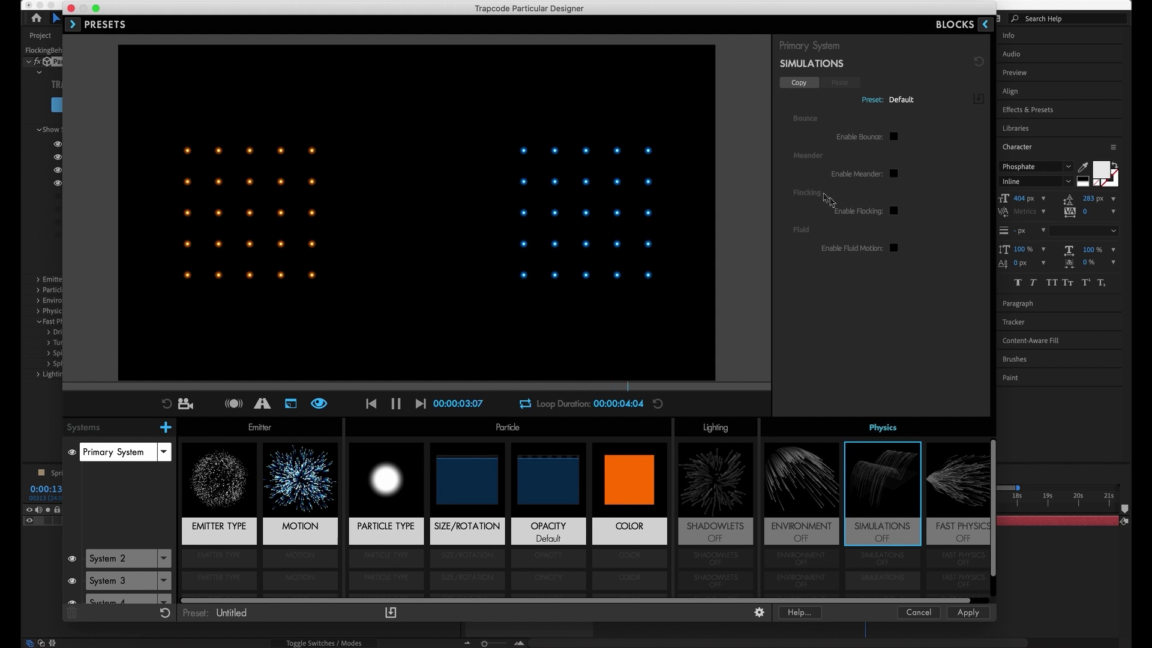
# Enable Primary System flocking with Separate and Attract both at 0.
pyautogui.click(894, 211)
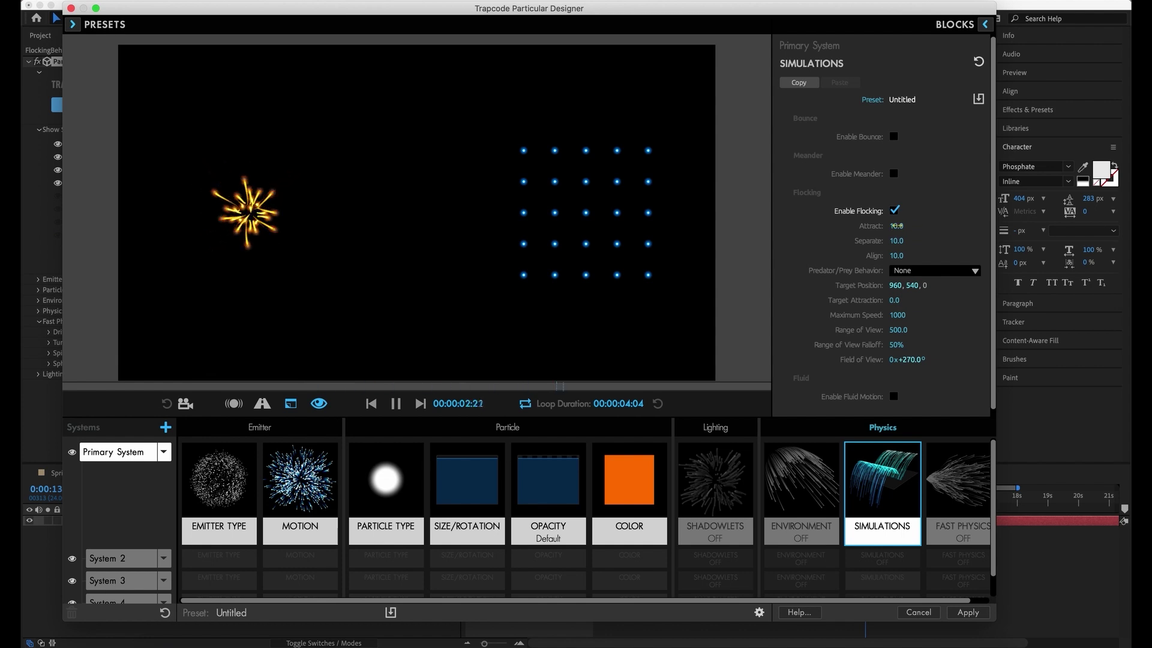
pyautogui.moveTo(896, 240); pyautogui.dragTo(864, 240)
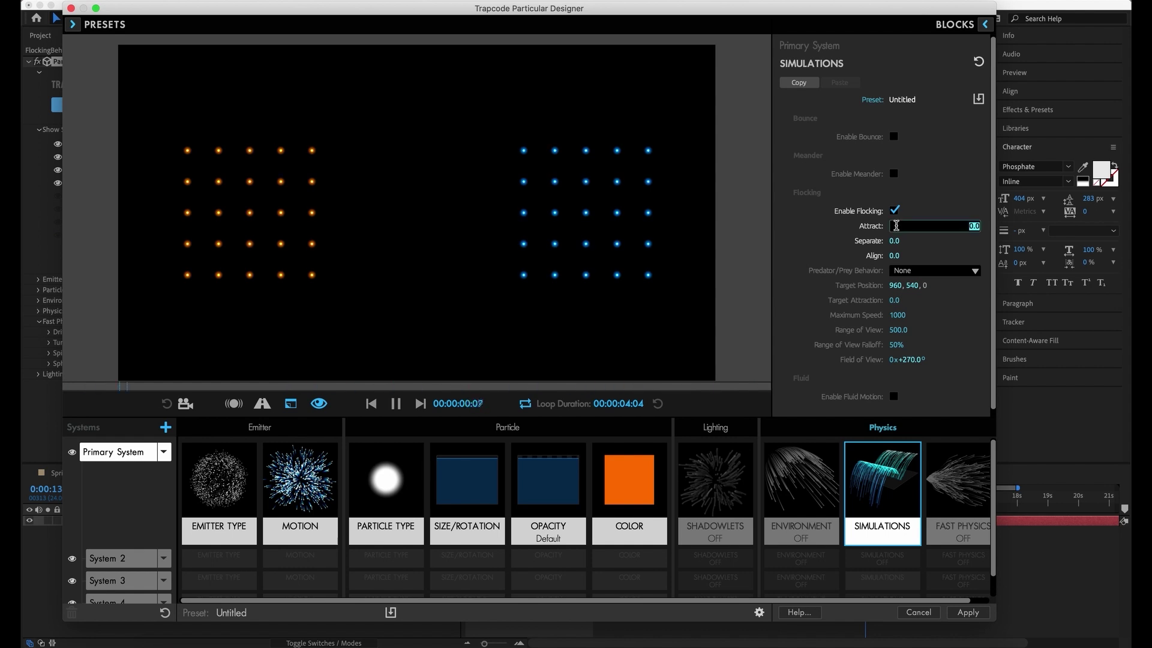
pyautogui.press('Return')
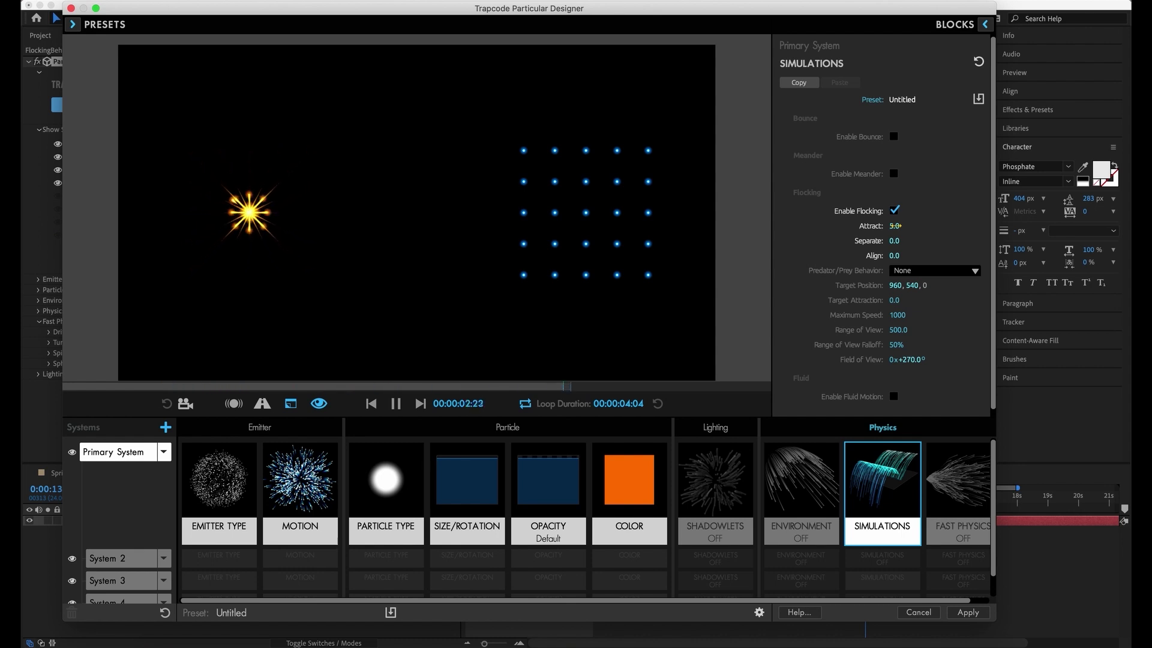
pyautogui.moveTo(940, 239); pyautogui.dragTo(868, 296)
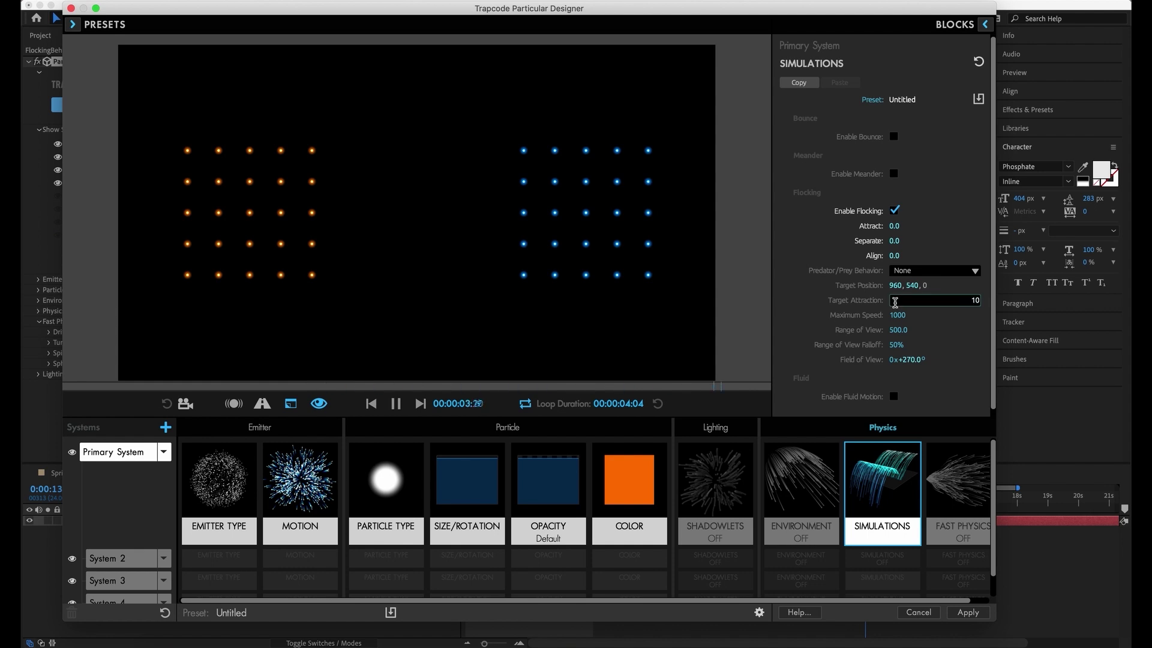
# Set flocking Target Attraction to 10 and Range of View to 1000.
pyautogui.press('Return')
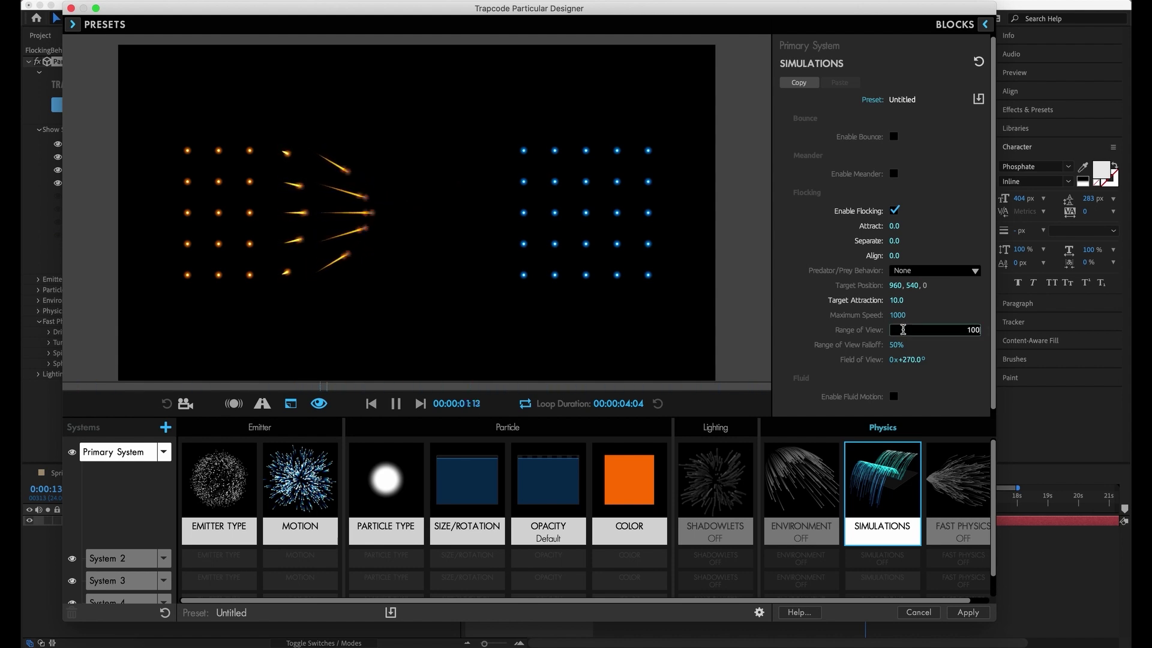
pyautogui.press('Return')
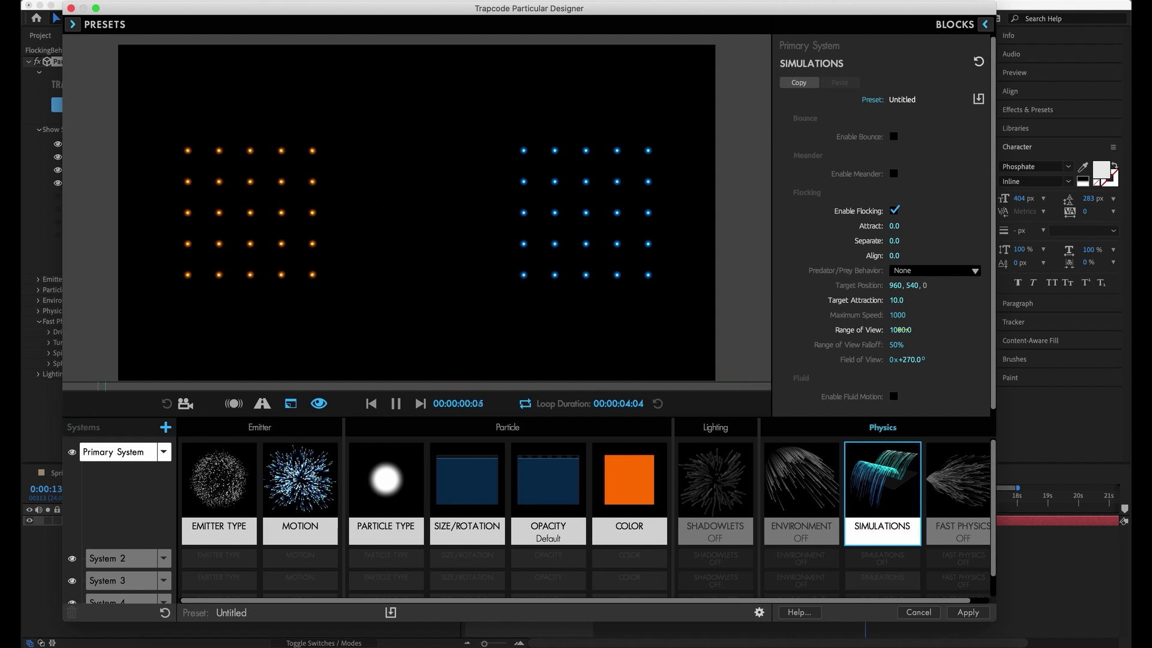
pyautogui.click(114, 581)
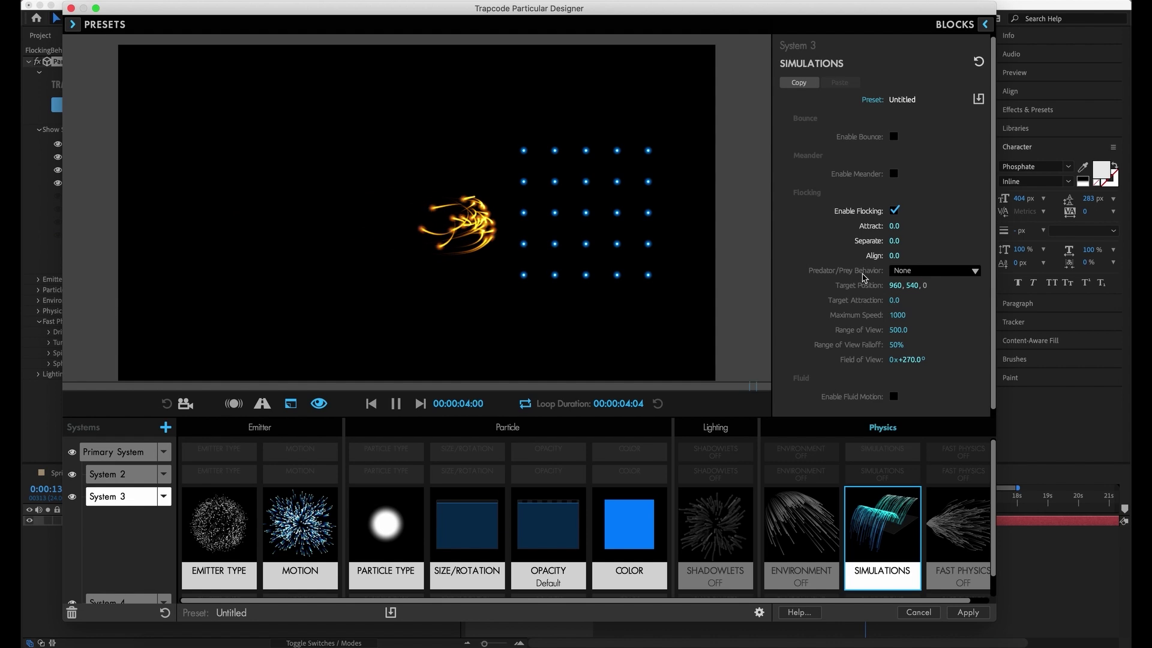
# Set System 3's Predator/Prey Behavior to Prey.
pyautogui.click(939, 277)
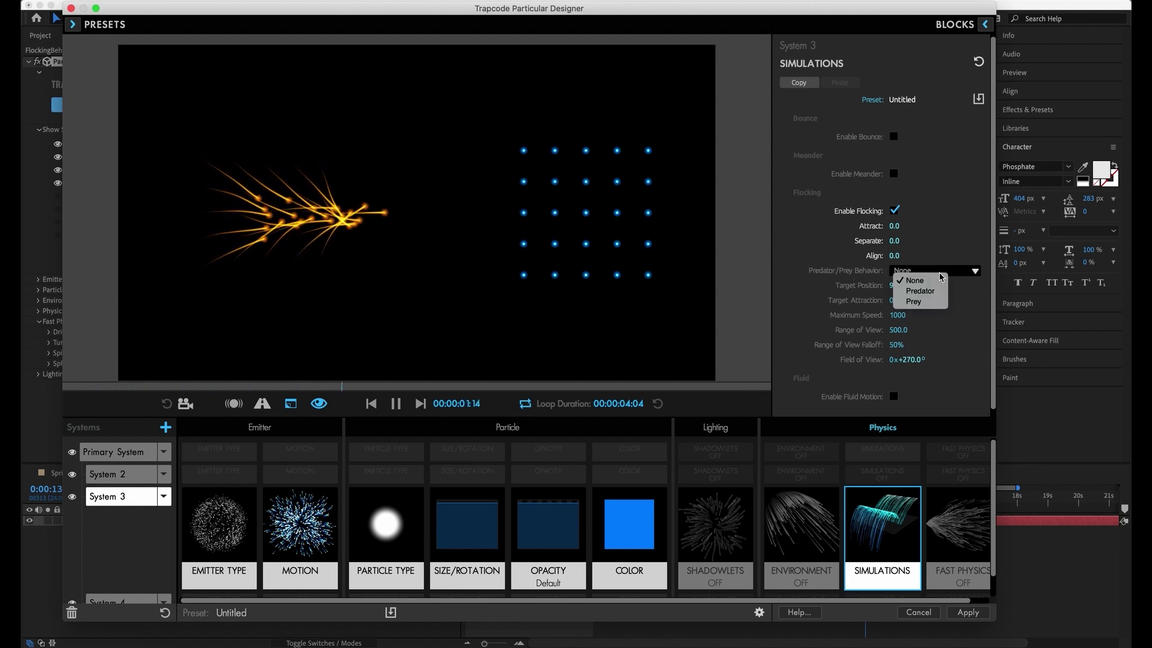
pyautogui.click(929, 302)
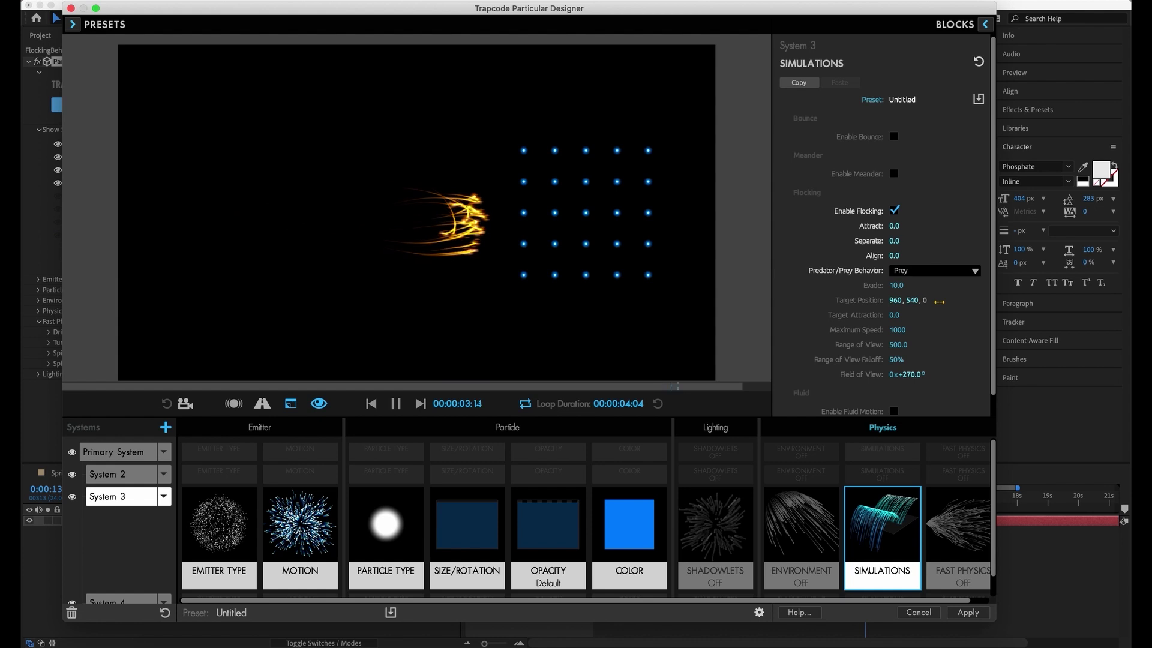
pyautogui.click(139, 450)
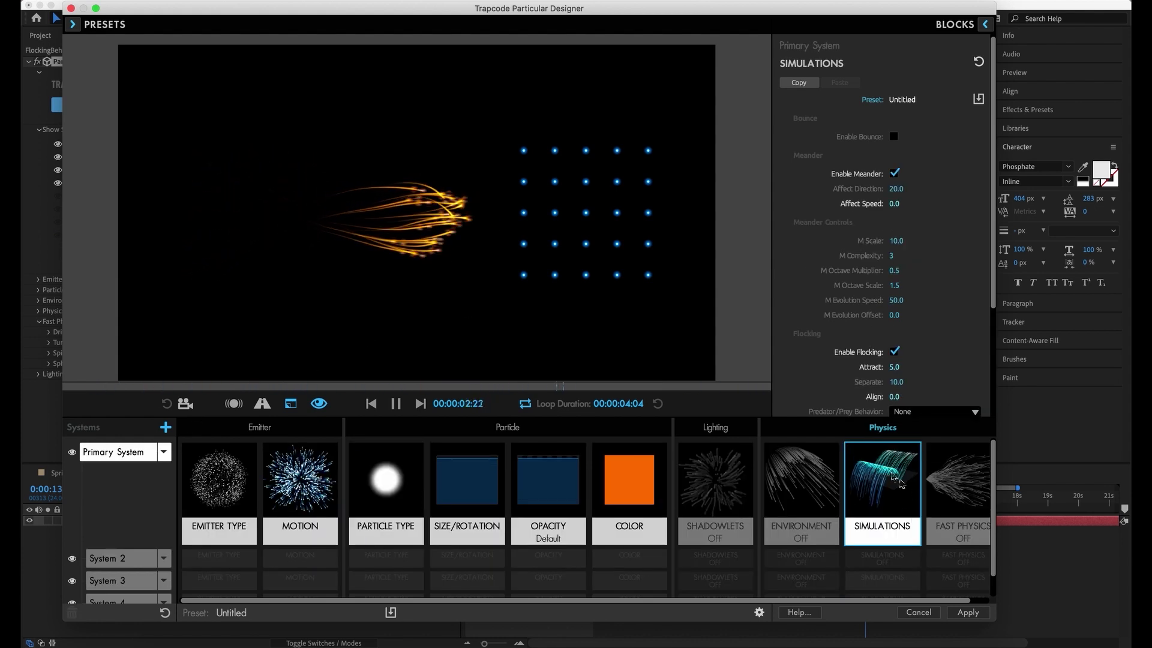
# Set the Primary System's Predator/Prey Behavior to Predator.
pyautogui.scroll(-4, 924, 299)
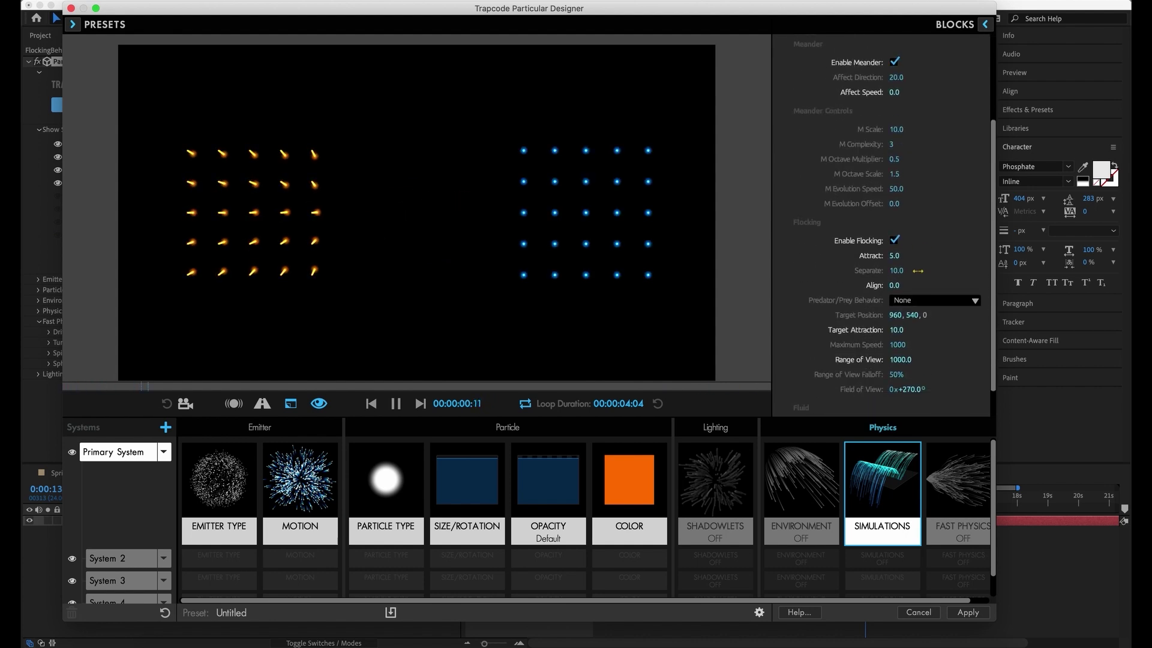
pyautogui.click(931, 301)
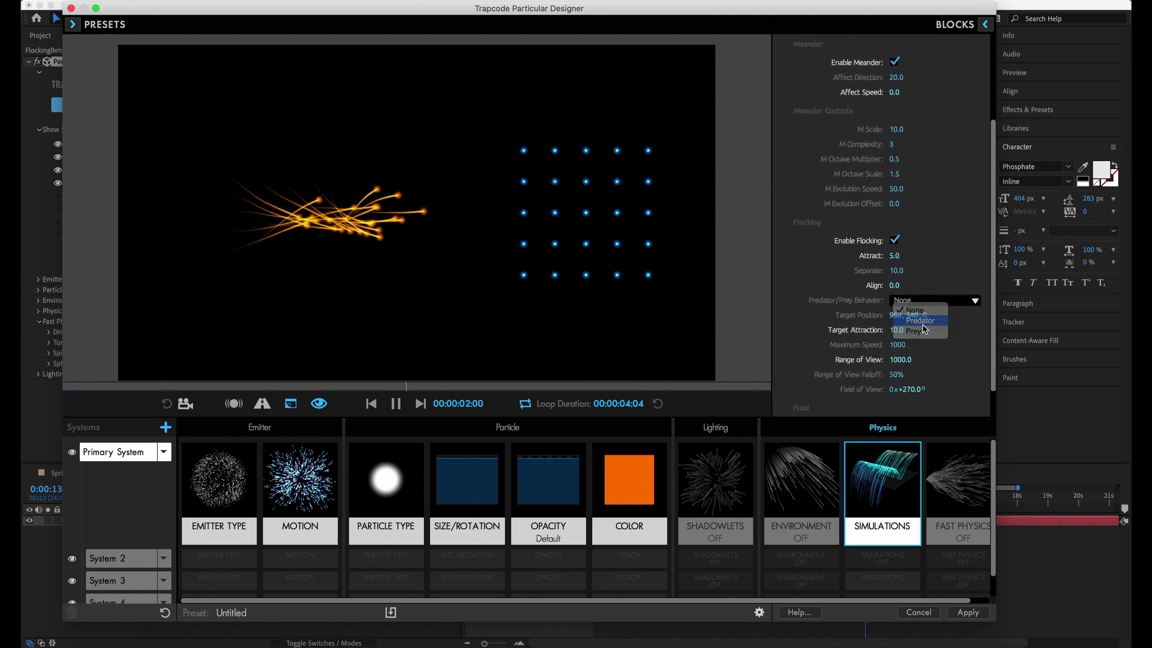
pyautogui.click(922, 322)
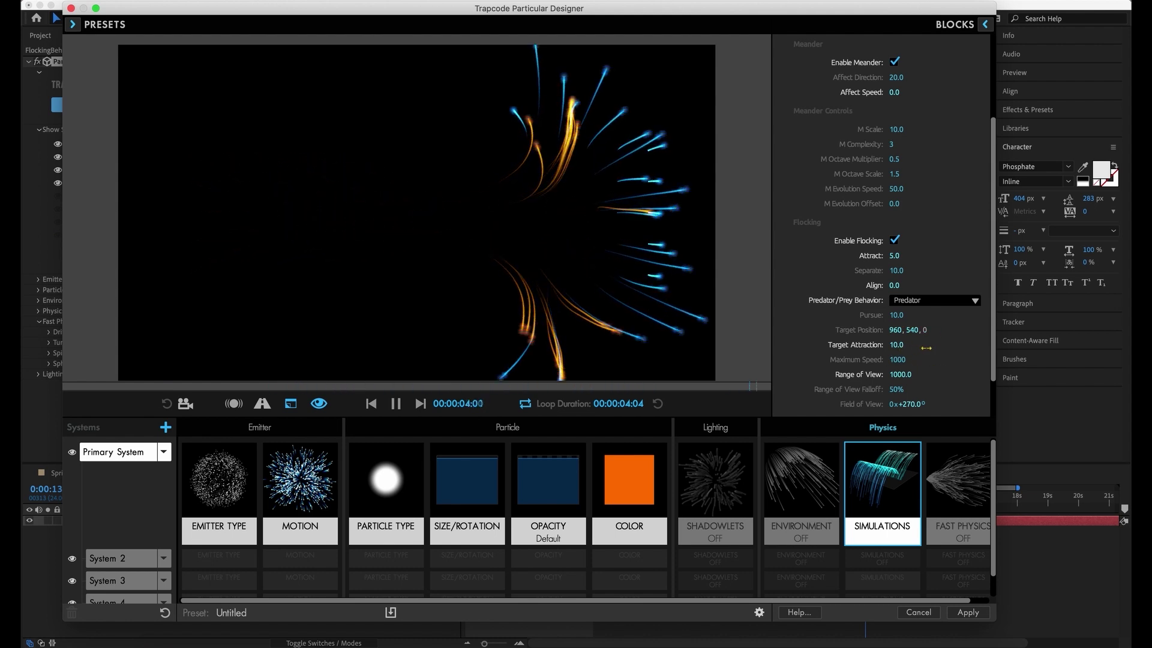
pyautogui.click(125, 580)
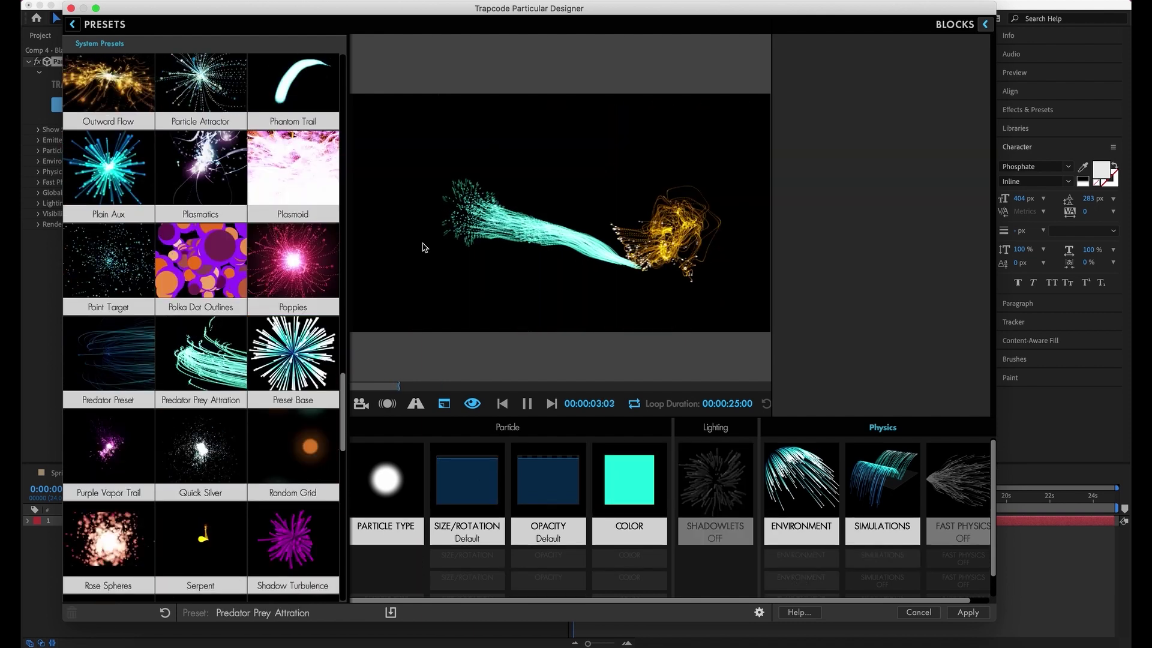
# Preview a predator/prey system preset, then load the Higgs Boson preset.
pyautogui.click(75, 384)
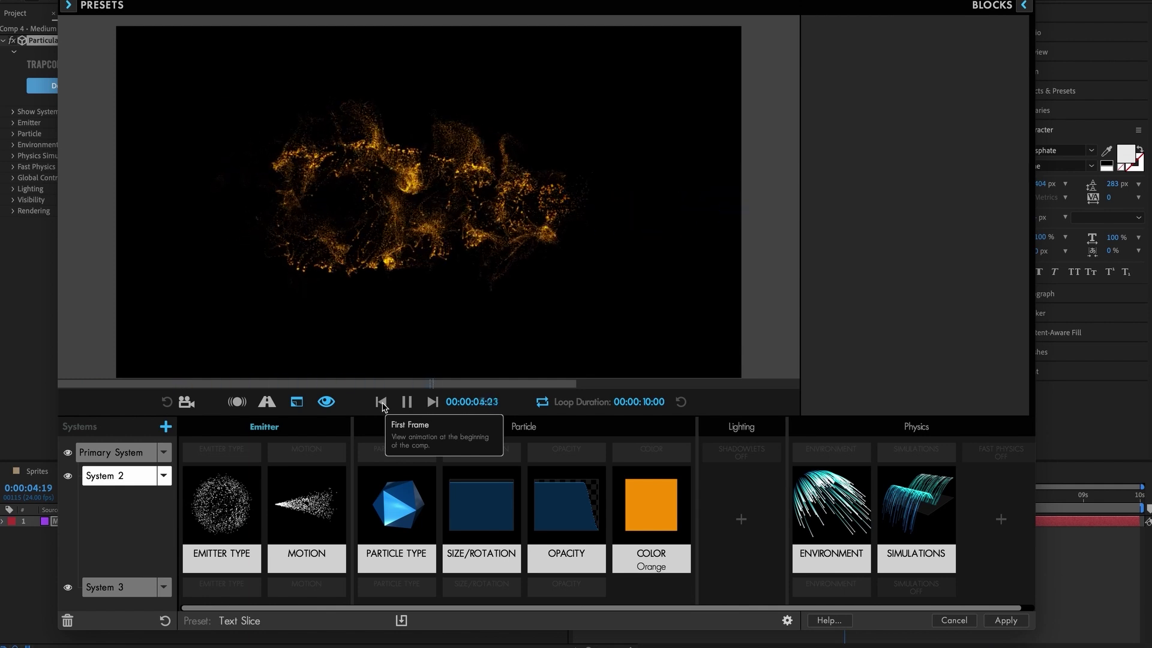
pyautogui.click(129, 451)
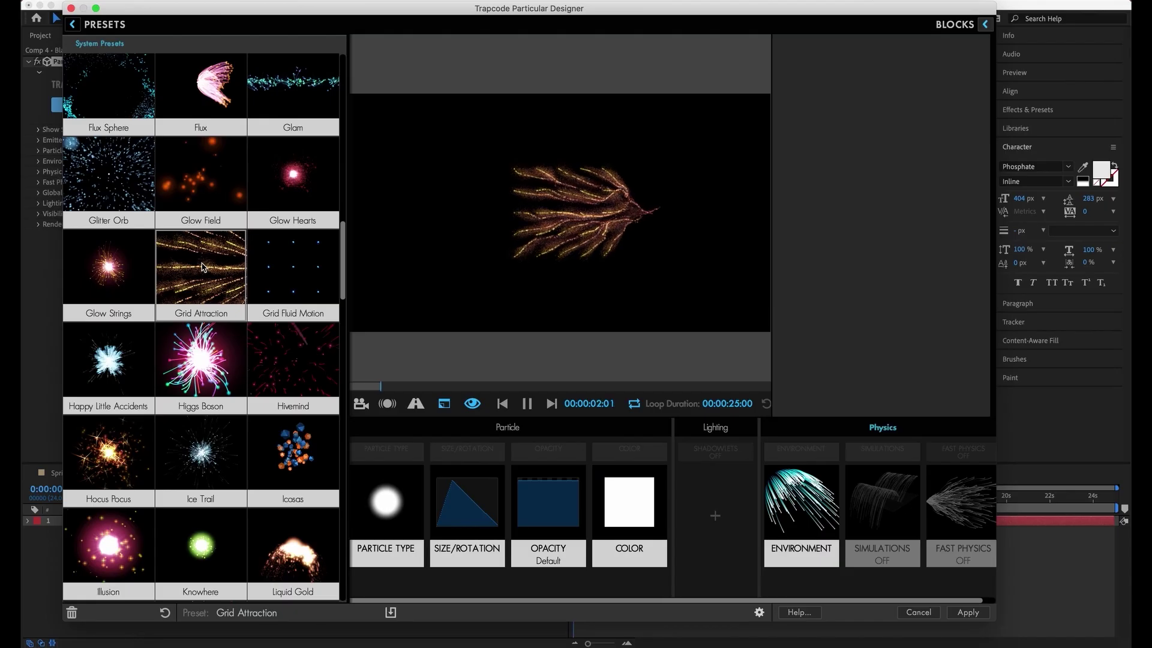
pyautogui.scroll(-3, 202, 268)
pyautogui.click(203, 268)
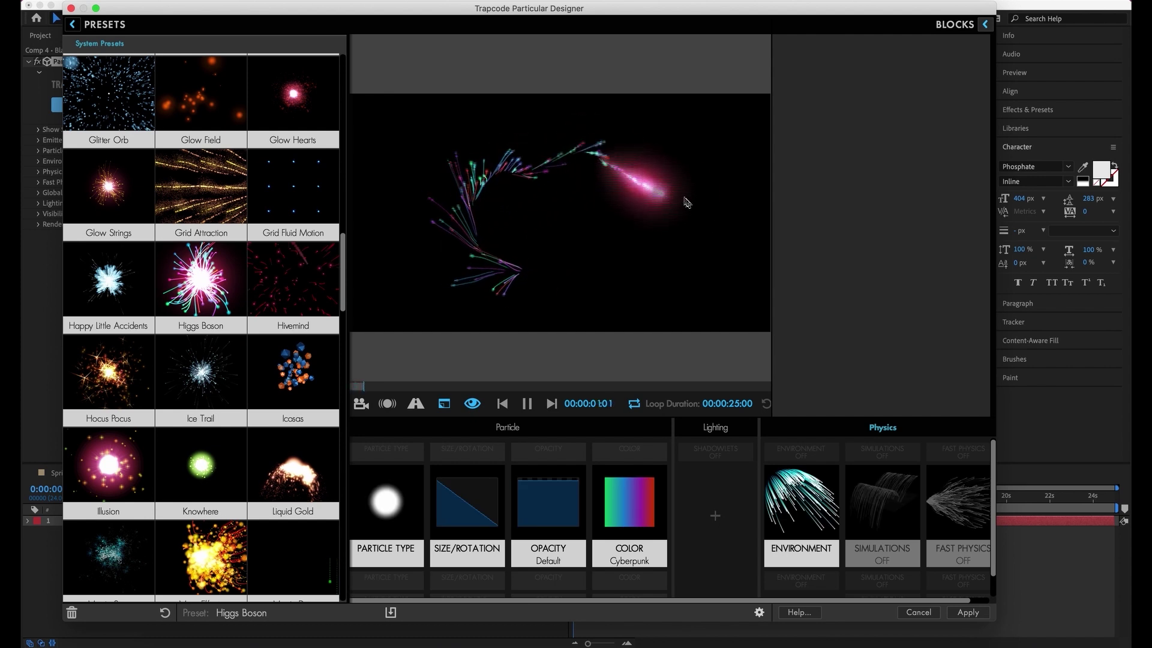
pyautogui.scroll(-5, 128, 348)
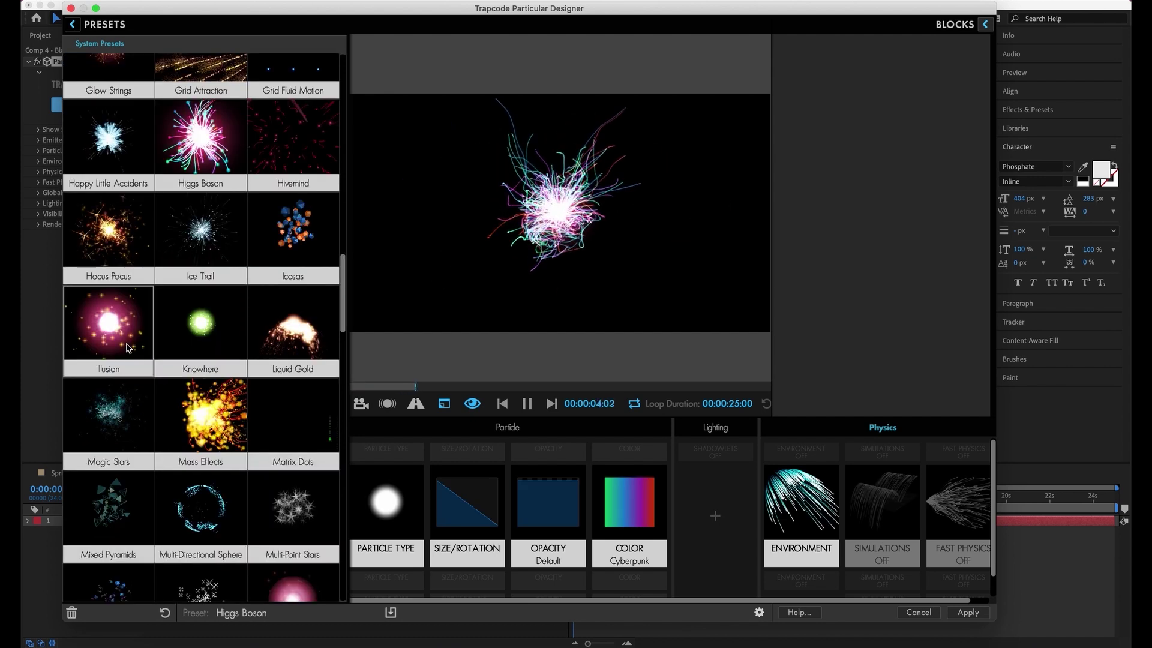